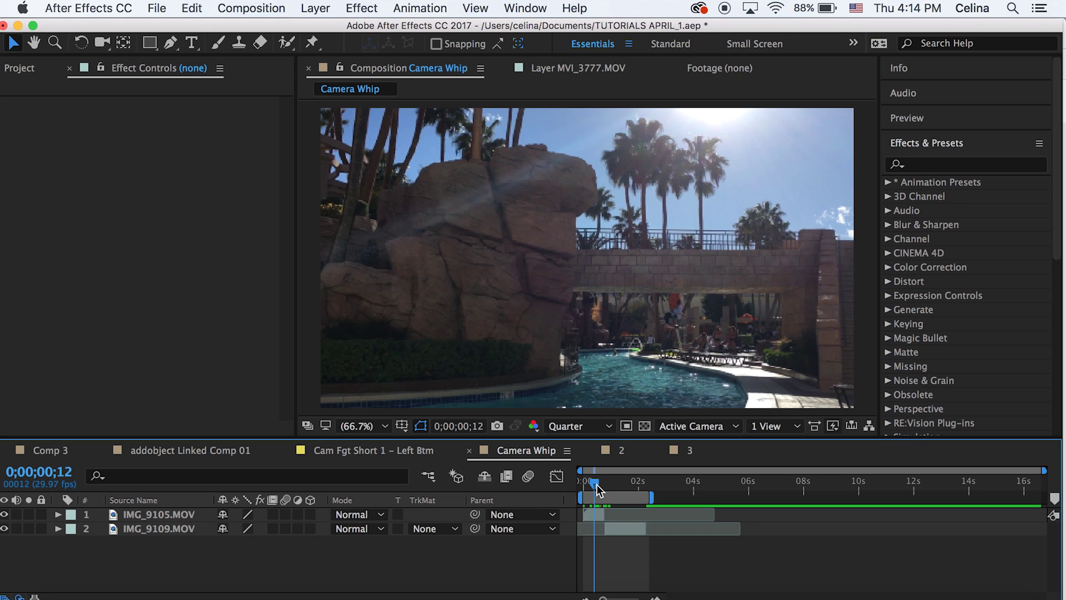
Preview the cut between the clips and apply the Motion Tile effect to the IMG_9105.MOV layer.
{"action": "left_click_drag", "start_coordinate": [594, 483], "coordinate": [583, 488]}
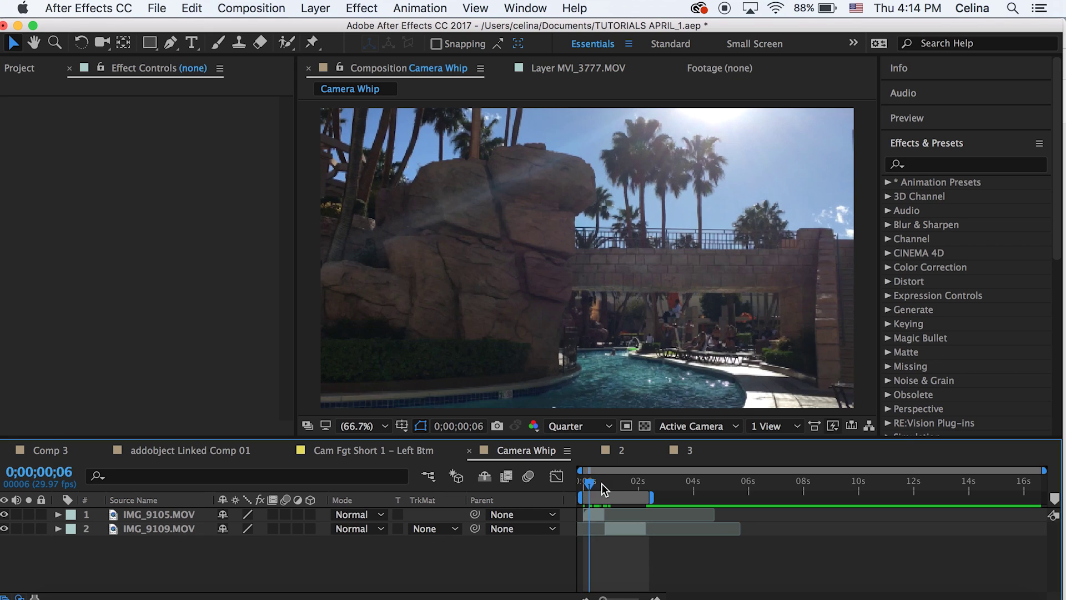
{"action": "key", "text": "space"}
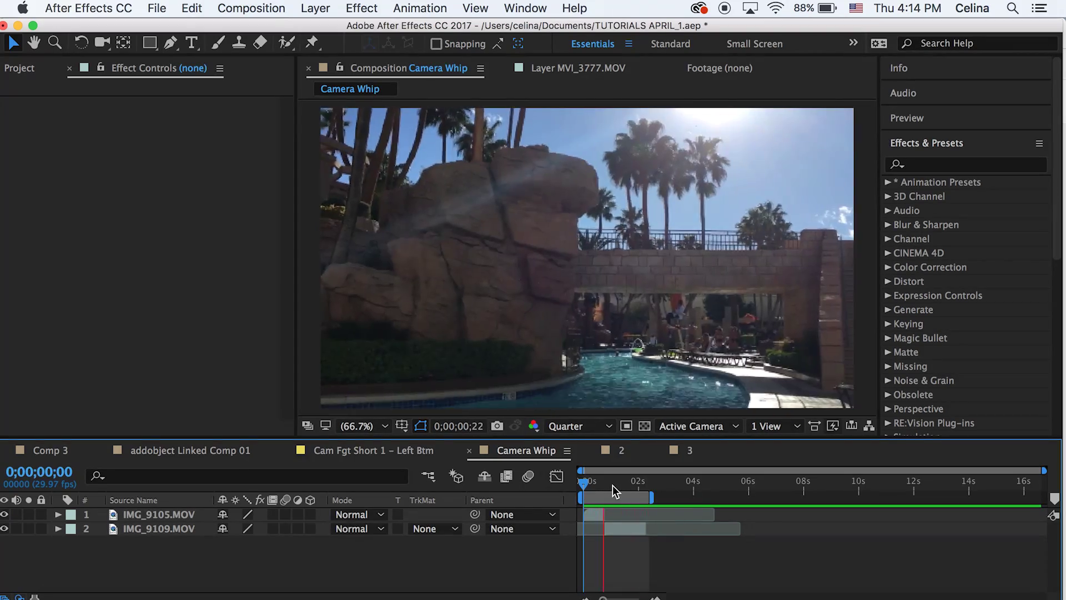
{"action": "left_click_drag", "start_coordinate": [612, 488], "coordinate": [600, 489]}
{"action": "left_click", "coordinate": [598, 514]}
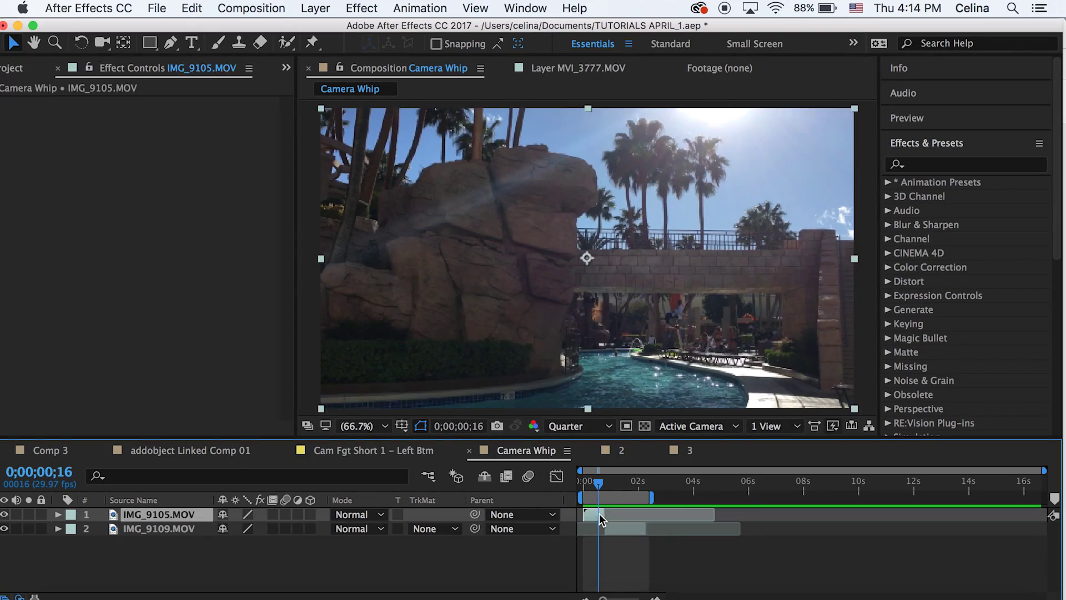
{"action": "left_click", "coordinate": [1011, 163]}
{"action": "type", "text": "motio"}
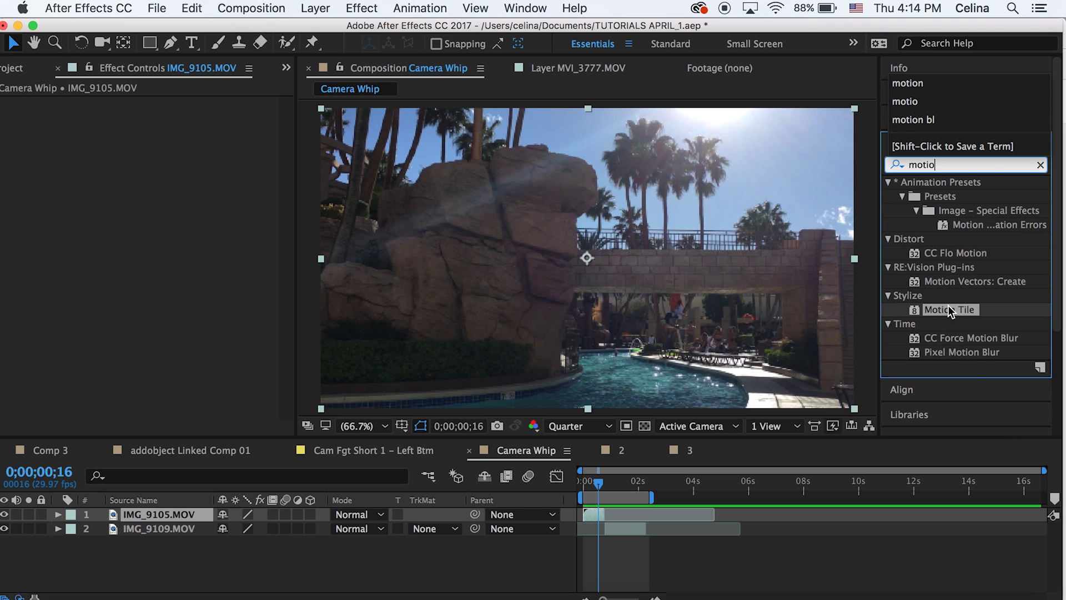
{"action": "left_click_drag", "start_coordinate": [948, 305], "coordinate": [591, 512]}
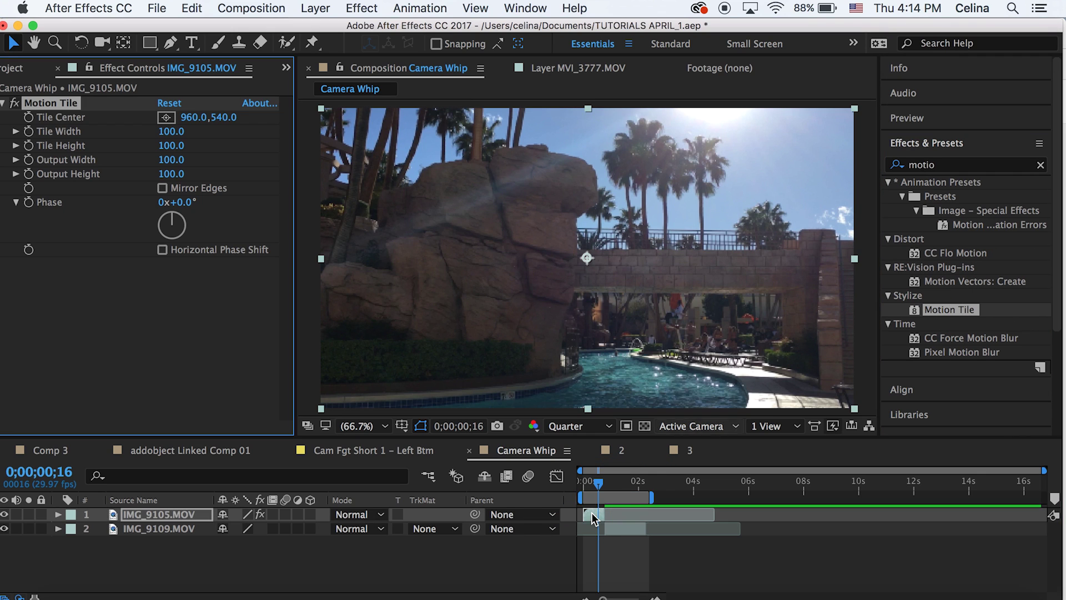
Set Motion Tile's Output Width and Output Height to 600 and enable Mirror Edges on IMG_9105.MOV.
{"action": "left_click", "coordinate": [592, 482]}
{"action": "left_click", "coordinate": [175, 175]}
{"action": "type", "text": "600"}
{"action": "key", "text": "Return"}
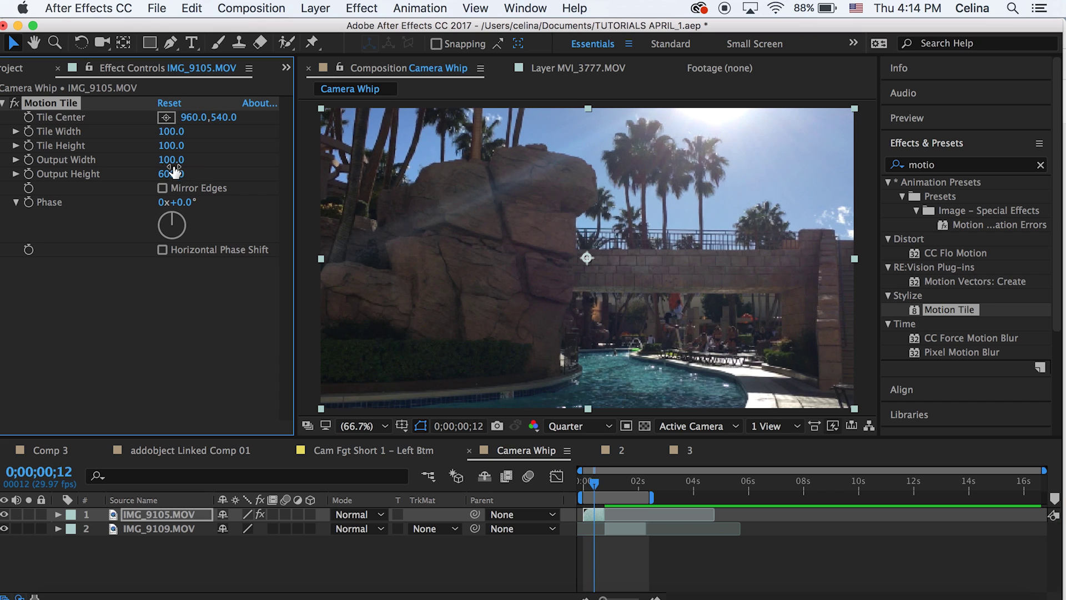
{"action": "left_click", "coordinate": [173, 161]}
{"action": "left_click", "coordinate": [162, 188]}
Try scaling the IMG_9105.MOV layer down to 22% to inspect the mirrored tiles, and undo the scaling.
{"action": "left_click", "coordinate": [160, 516]}
{"action": "key", "text": "s"}
{"action": "left_click_drag", "start_coordinate": [282, 529], "coordinate": [211, 527]}
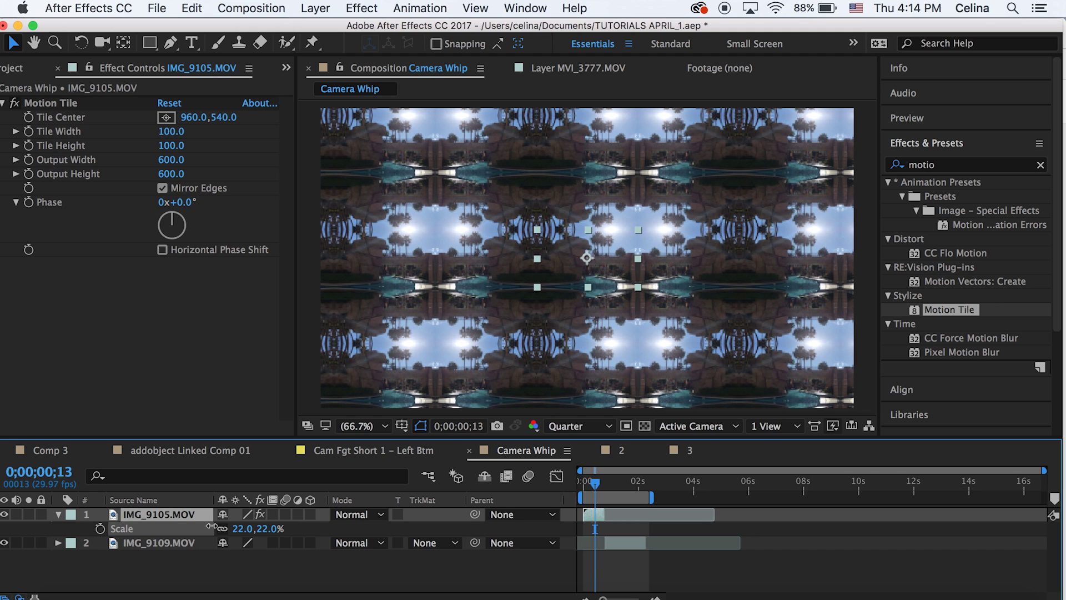
{"action": "left_click_drag", "start_coordinate": [212, 526], "coordinate": [213, 526]}
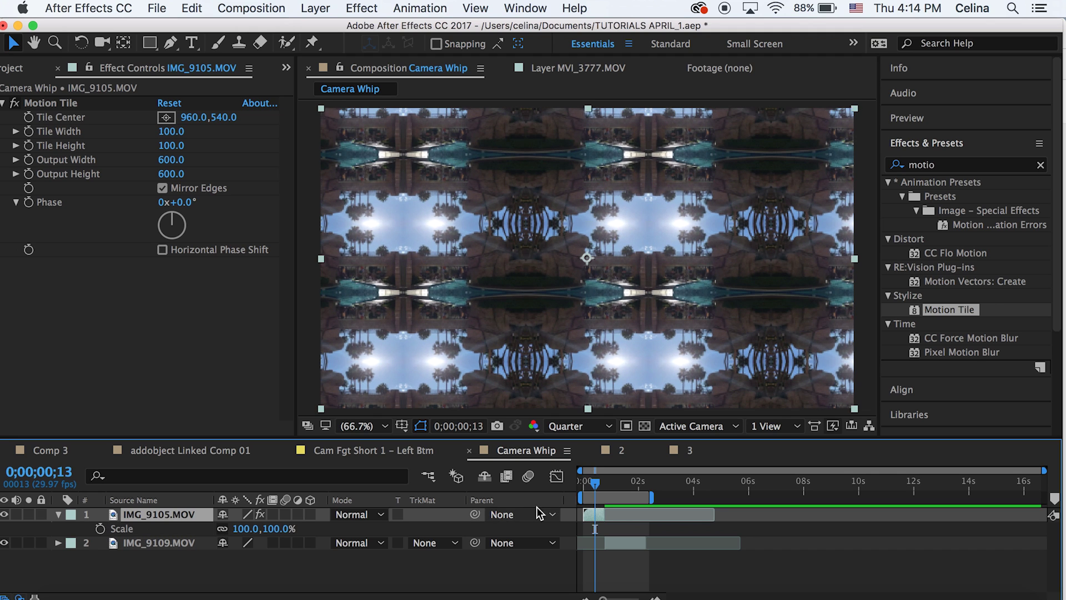
{"action": "key", "text": "super+z"}
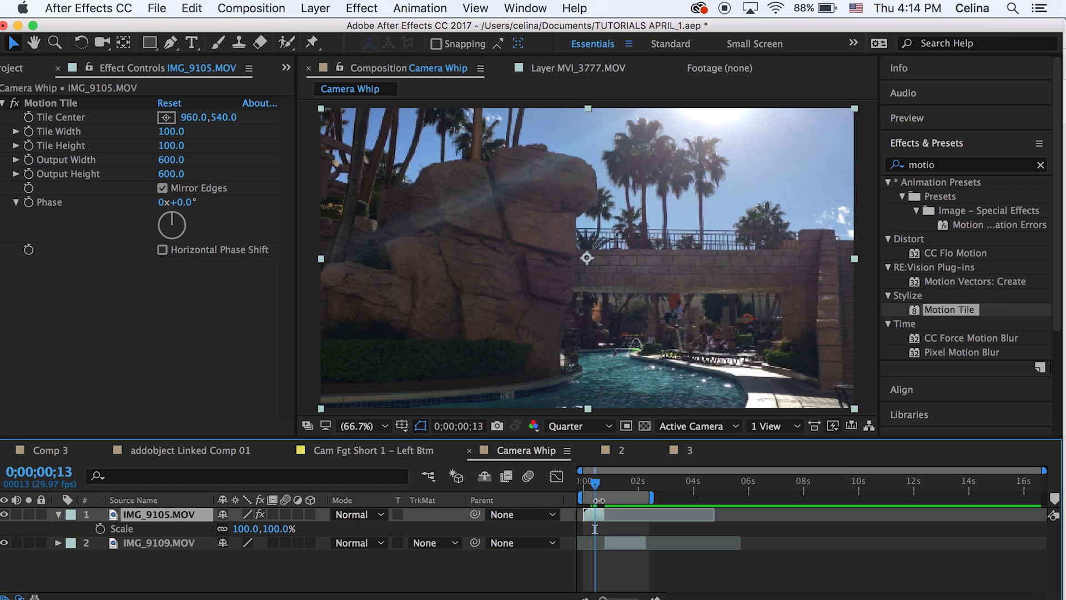
Copy the configured Motion Tile effect from IMG_9105.MOV onto the IMG_9109.MOV layer.
{"action": "left_click", "coordinate": [63, 104]}
{"action": "left_click", "coordinate": [629, 542]}
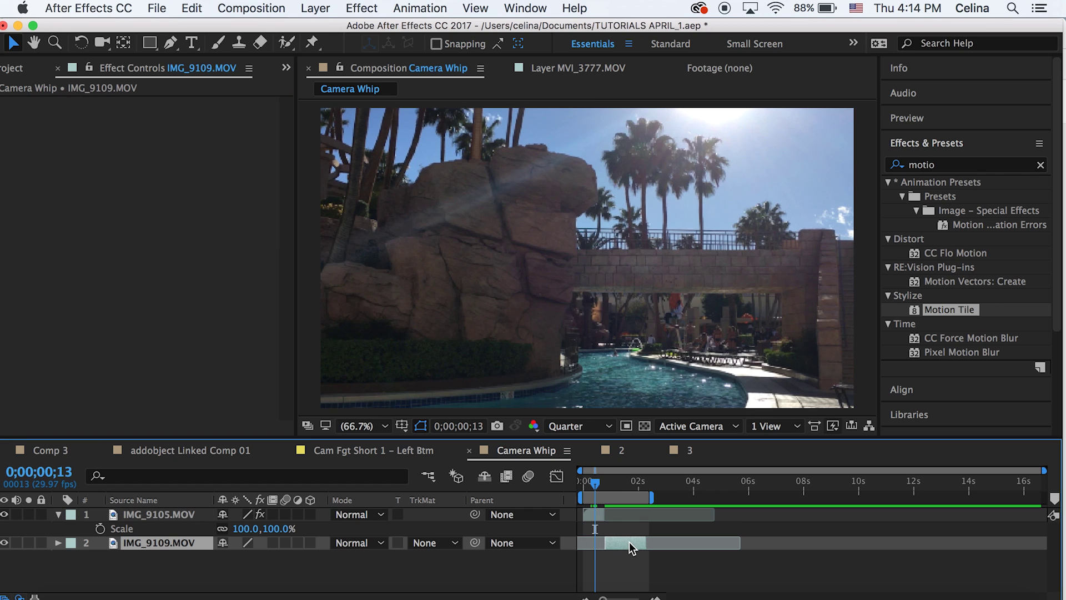
{"action": "mouse_move", "coordinate": [593, 491]}
{"action": "left_mouse_down"}
{"action": "mouse_move", "coordinate": [622, 481]}
{"action": "mouse_move", "coordinate": [593, 481]}
{"action": "left_mouse_up"}
{"action": "key", "text": "super+v"}
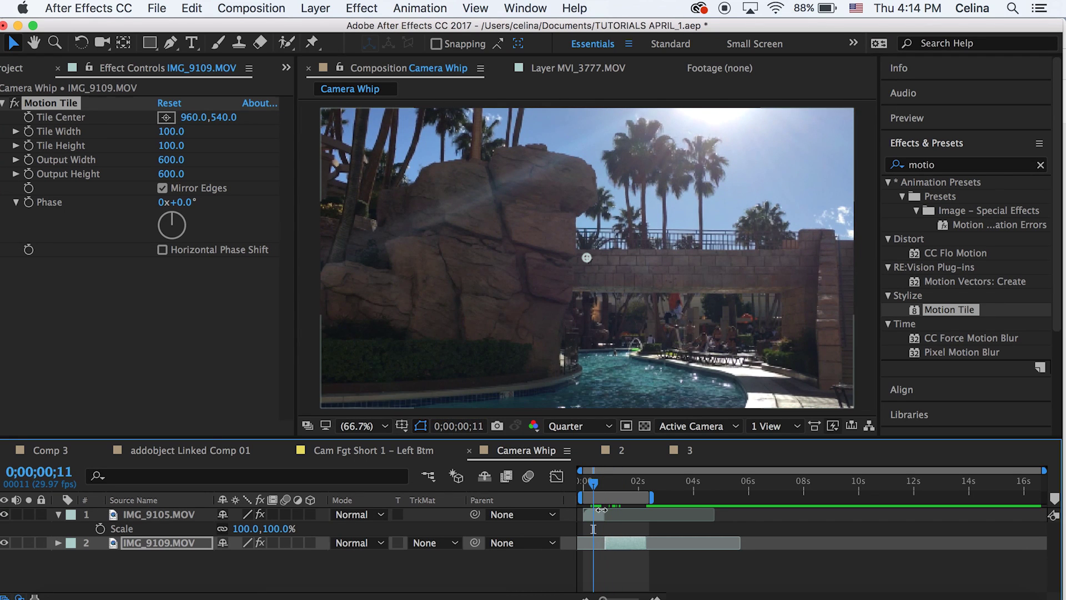
Add a starting Position keyframe to the IMG_9105.MOV layer at 0;00;00;14.
{"action": "left_click", "coordinate": [599, 514]}
{"action": "left_click", "coordinate": [58, 515]}
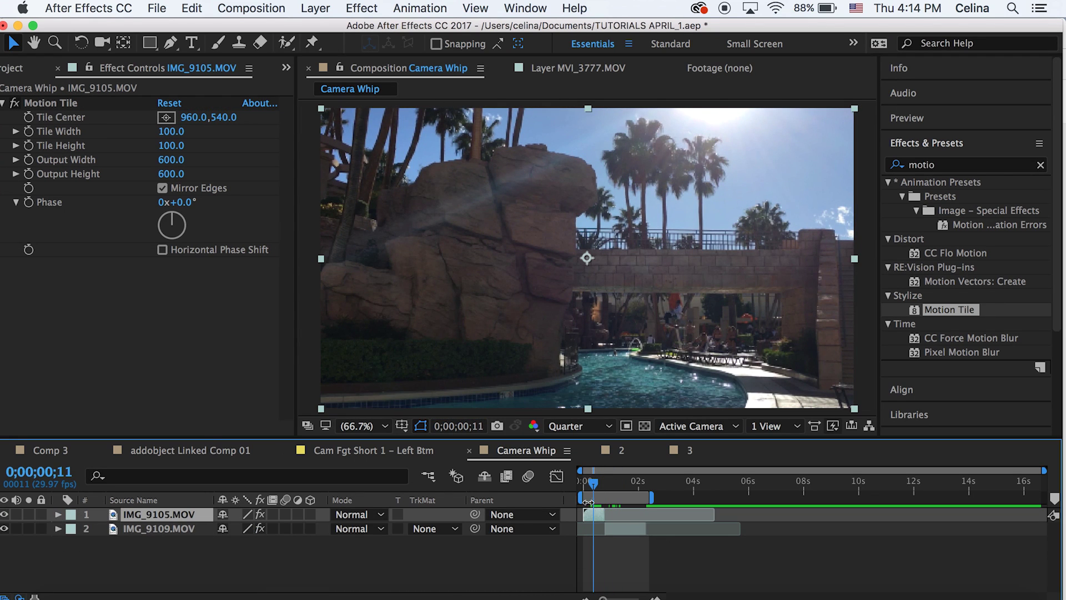
{"action": "key", "text": "Page_Down"}
{"action": "key", "text": "Page_Down"}
{"action": "key", "text": "Page_Down"}
{"action": "key", "text": "p"}
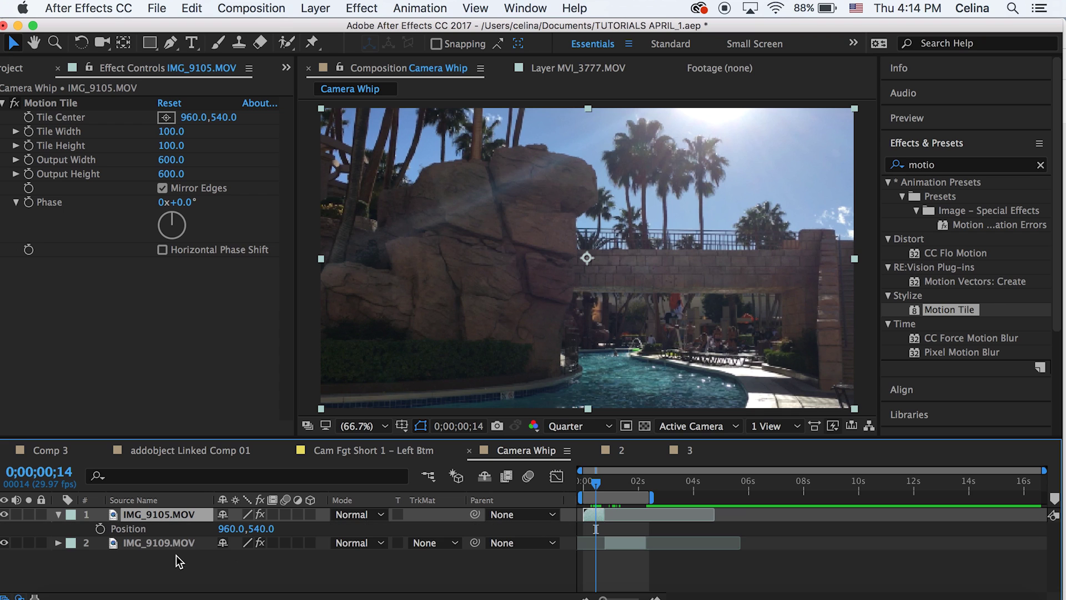
{"action": "left_click", "coordinate": [100, 529]}
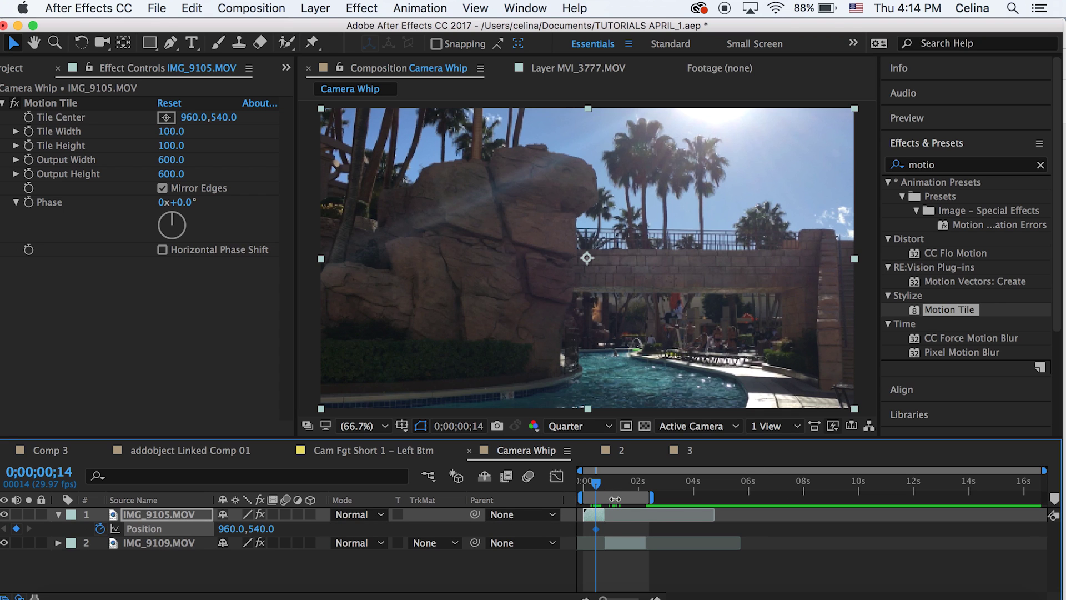
Move IMG_9105.MOV diagonally down and left to Position -1161, 1998 at 0;00;00;22, and preview the movement.
{"action": "left_click_drag", "start_coordinate": [600, 488], "coordinate": [608, 488]}
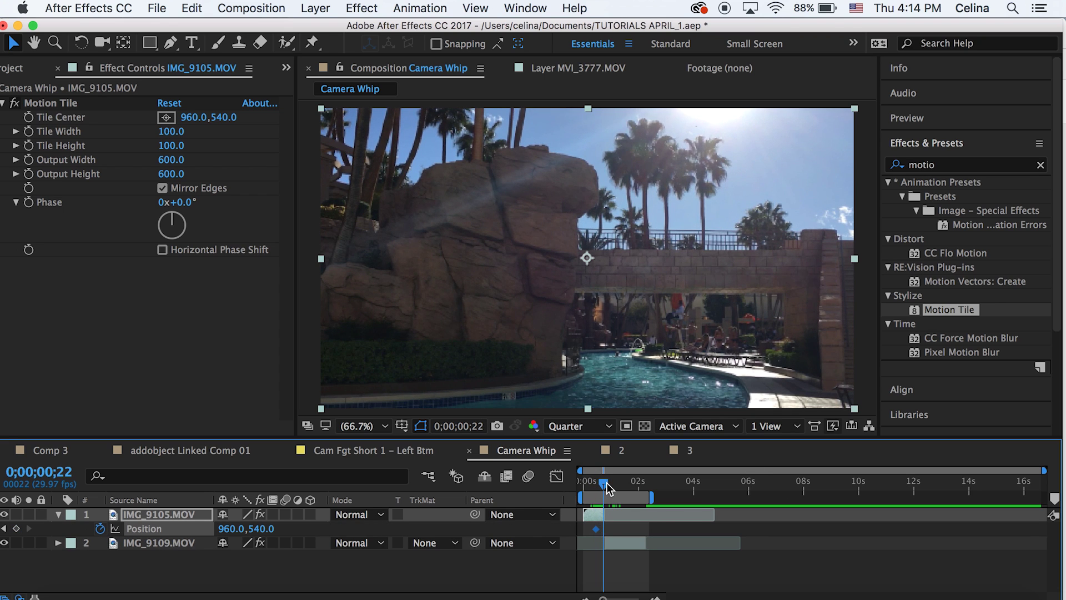
{"action": "left_click_drag", "start_coordinate": [592, 266], "coordinate": [1, 599]}
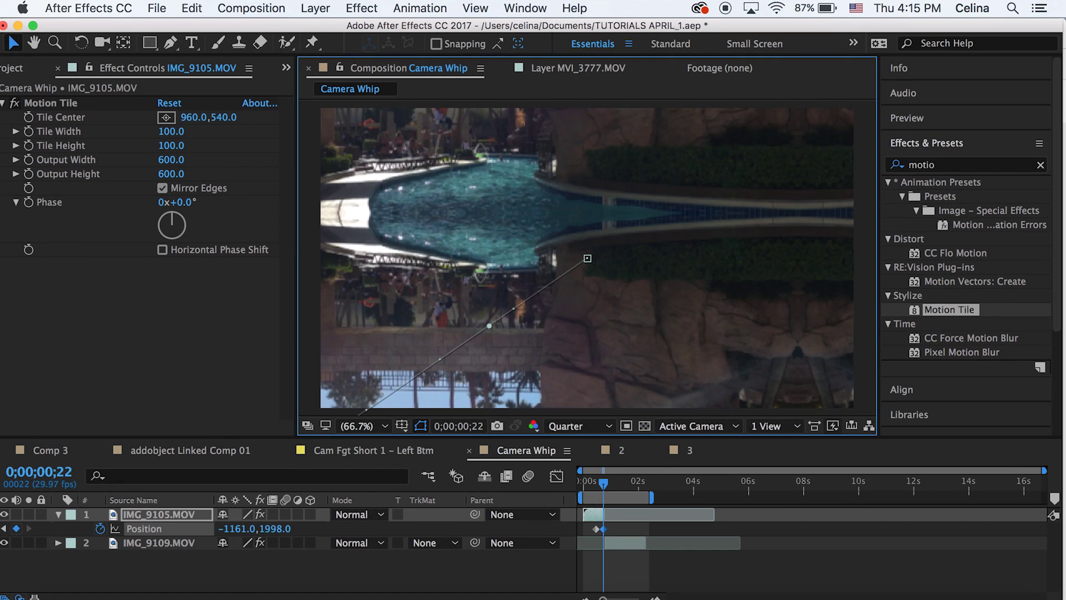
{"action": "left_click", "coordinate": [598, 485]}
{"action": "left_click_drag", "start_coordinate": [593, 488], "coordinate": [577, 484]}
{"action": "key", "text": "space"}
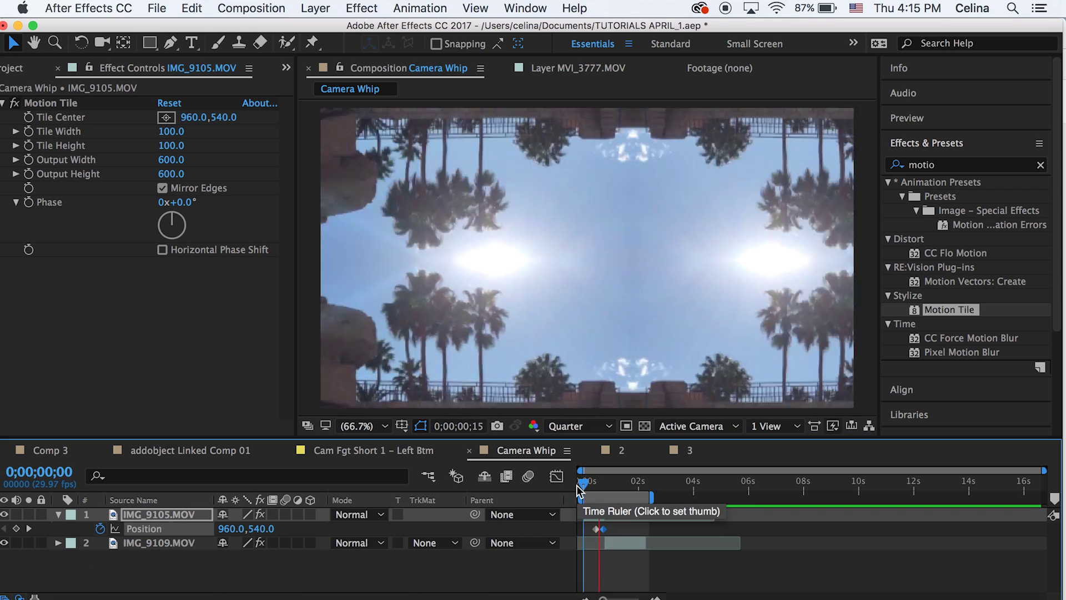
{"action": "left_click", "coordinate": [596, 484]}
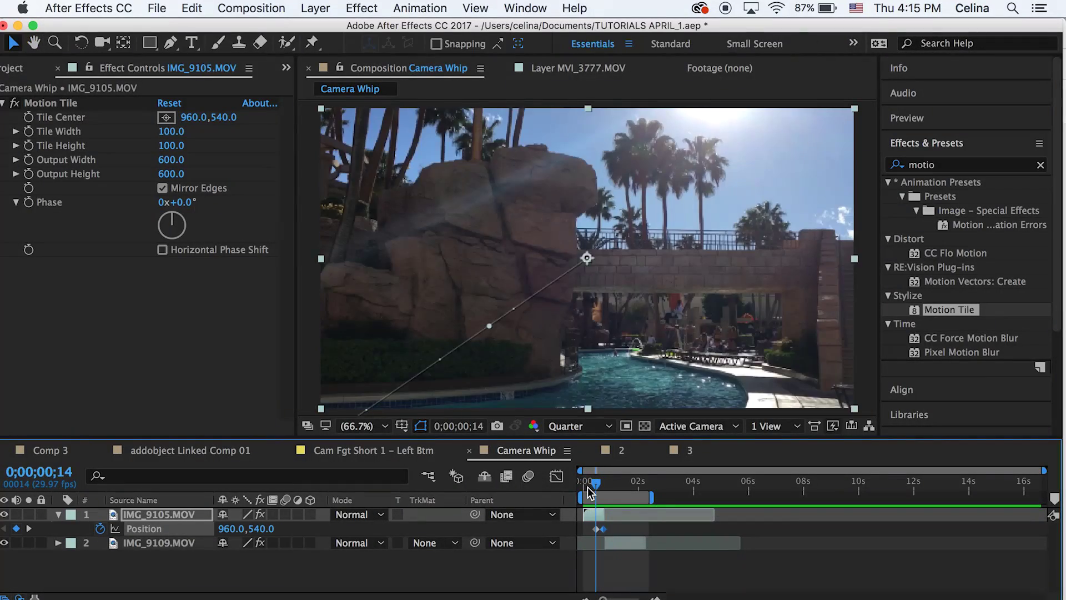
Add a Position keyframe at the centred position to the IMG_9109.MOV layer at 0;00;01;03.
{"action": "left_click_drag", "start_coordinate": [599, 488], "coordinate": [605, 487]}
{"action": "left_click", "coordinate": [611, 529]}
{"action": "key", "text": "p"}
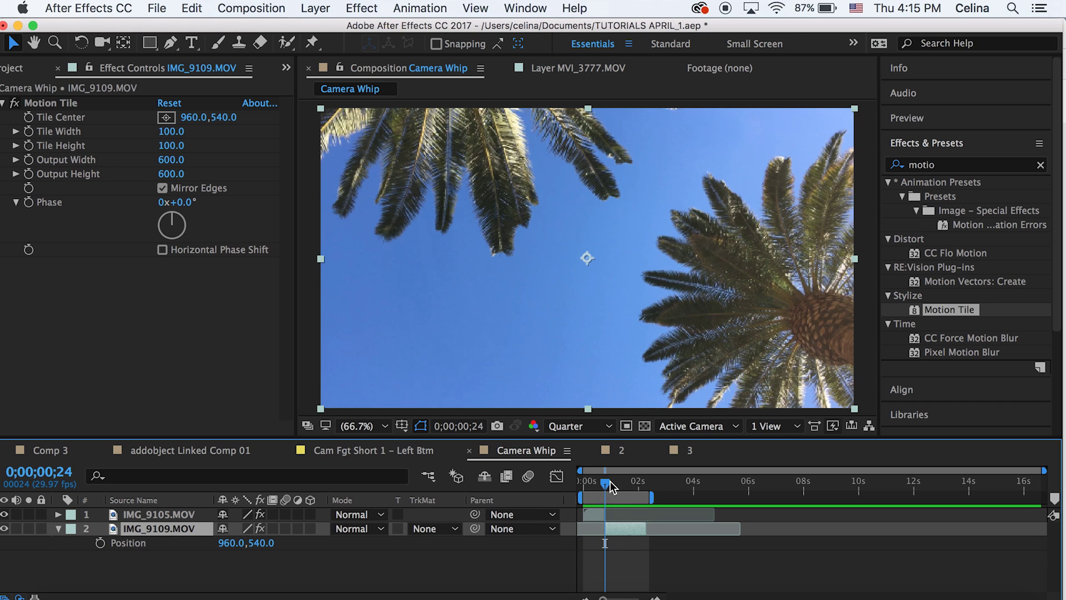
{"action": "left_click_drag", "start_coordinate": [610, 481], "coordinate": [614, 481]}
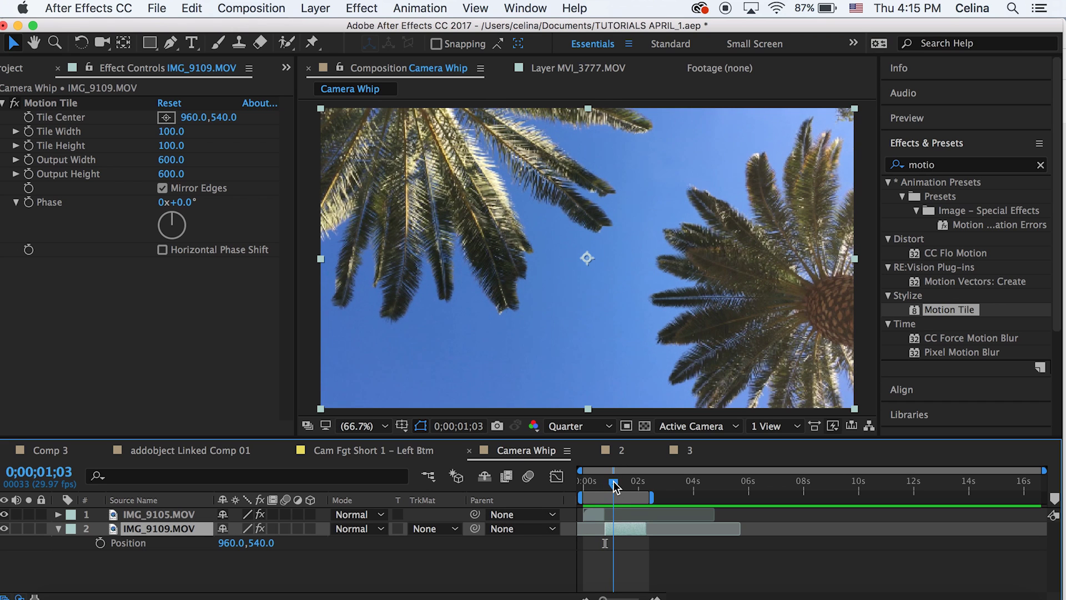
{"action": "left_click", "coordinate": [100, 543]}
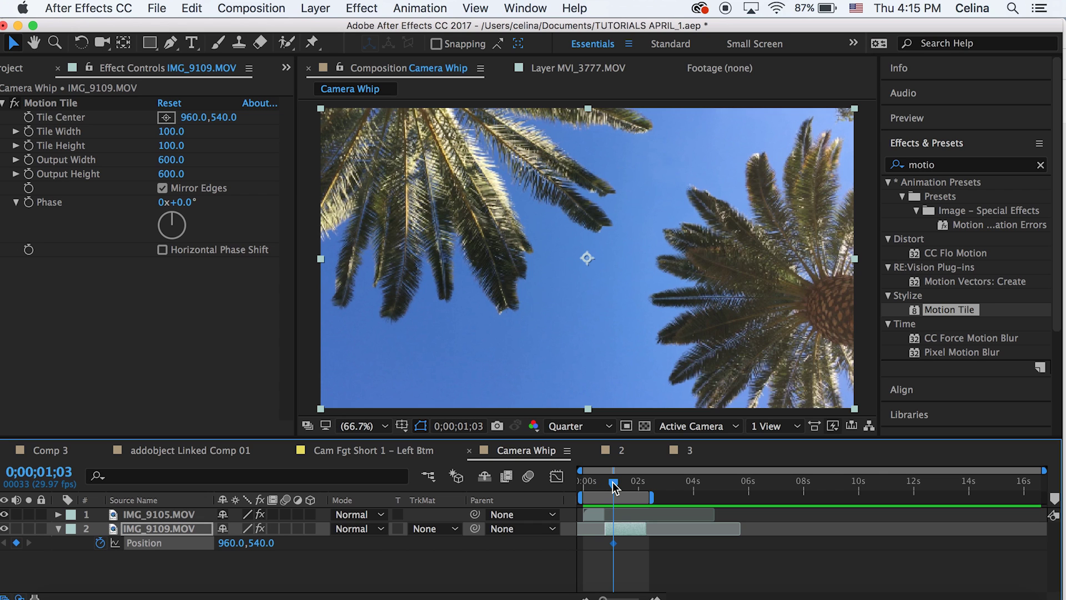
Offset IMG_9109.MOV up and right to Position 3831, -975 at 0;00;00;24, and preview from the start.
{"action": "left_click_drag", "start_coordinate": [612, 483], "coordinate": [604, 481]}
{"action": "left_click_drag", "start_coordinate": [585, 262], "coordinate": [1063, 3]}
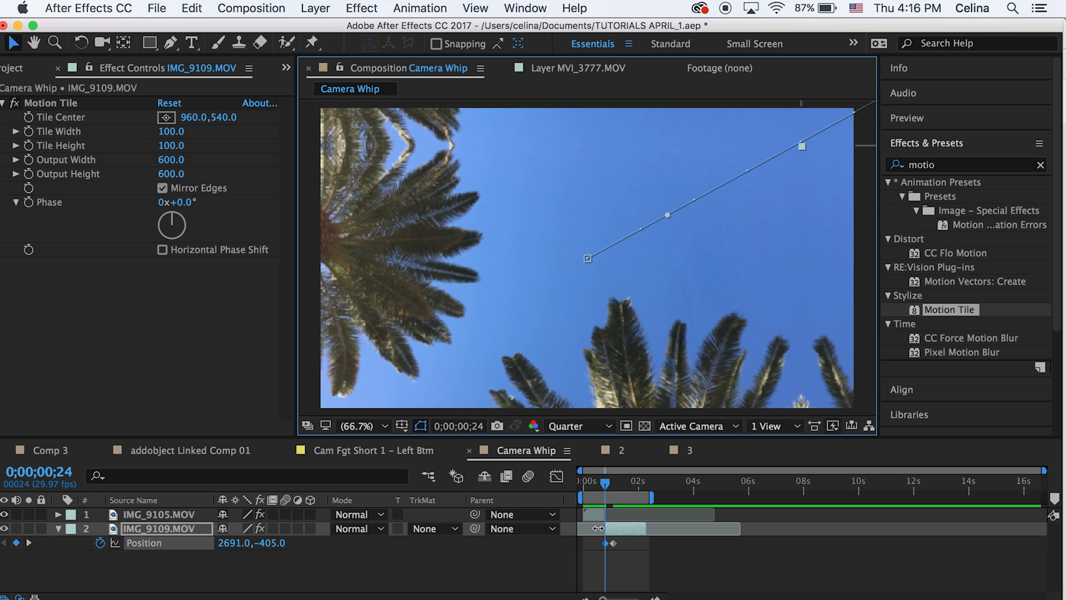
{"action": "left_click_drag", "start_coordinate": [233, 542], "coordinate": [1062, 425]}
{"action": "left_click_drag", "start_coordinate": [267, 543], "coordinate": [49, 543]}
{"action": "left_click_drag", "start_coordinate": [611, 486], "coordinate": [571, 488]}
{"action": "key", "text": "space"}
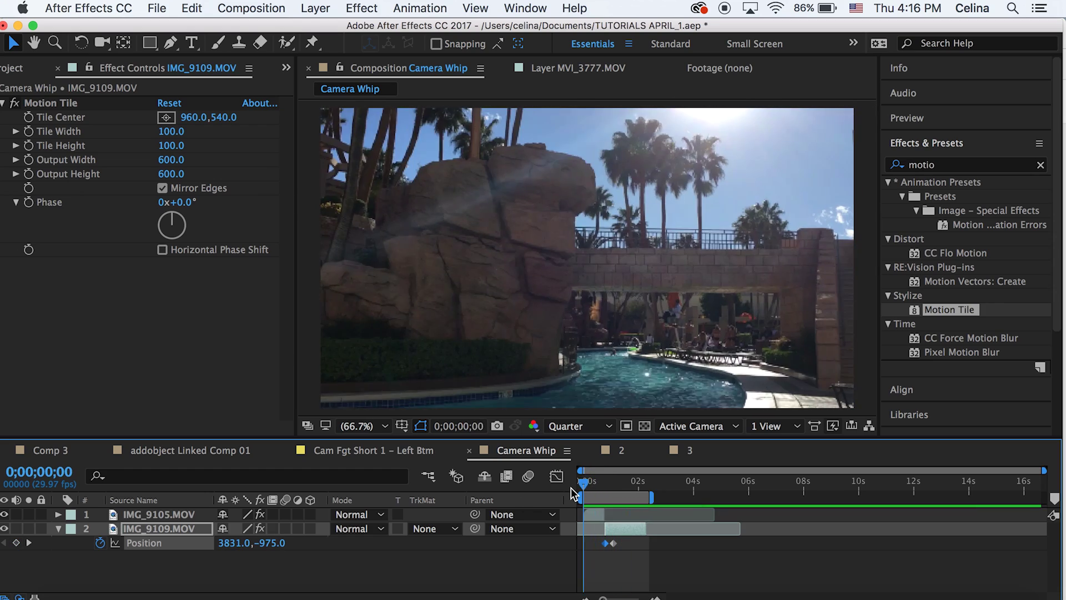
Enable motion blur for both video layers and the composition, and play back the blurred transition.
{"action": "left_click_drag", "start_coordinate": [571, 488], "coordinate": [592, 482]}
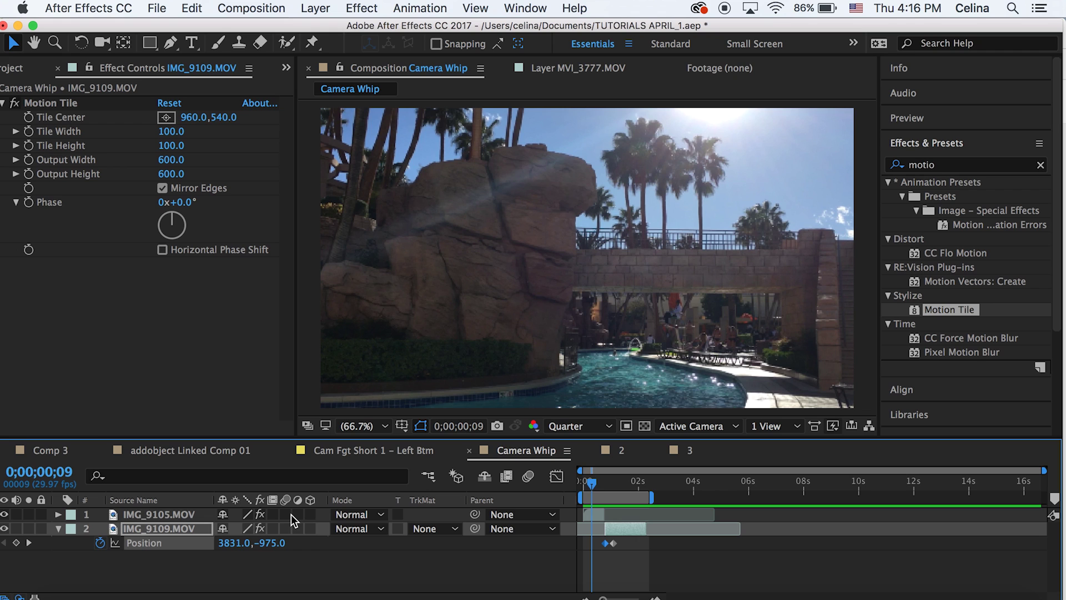
{"action": "key", "text": "space"}
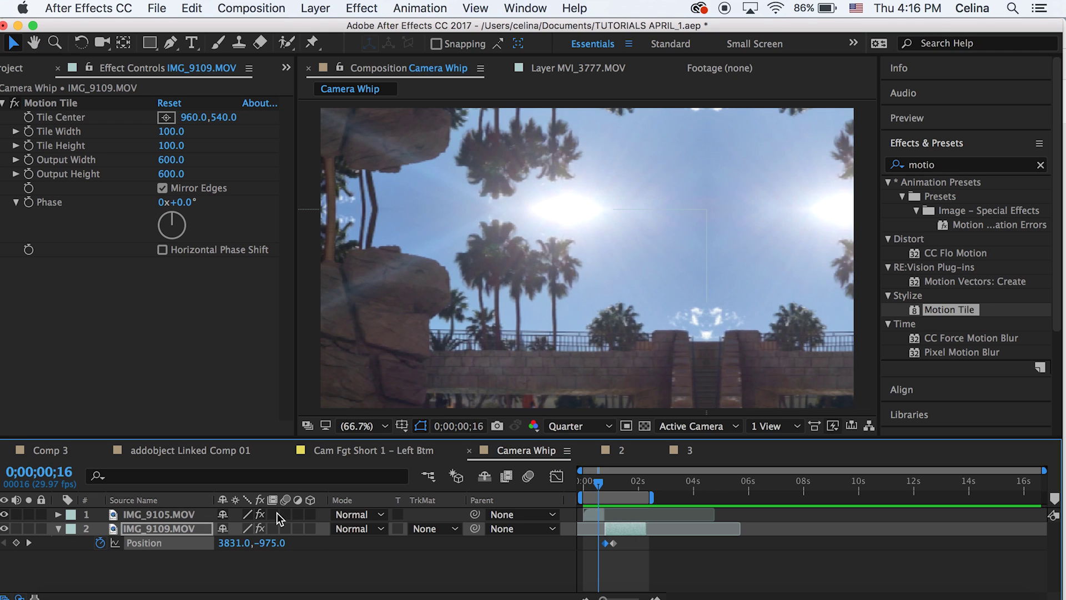
{"action": "left_click", "coordinate": [289, 531]}
{"action": "left_click_drag", "start_coordinate": [658, 477], "coordinate": [579, 485]}
{"action": "key", "text": "space"}
{"action": "key", "text": "space"}
{"action": "key", "text": "space"}
{"action": "left_click", "coordinate": [528, 476]}
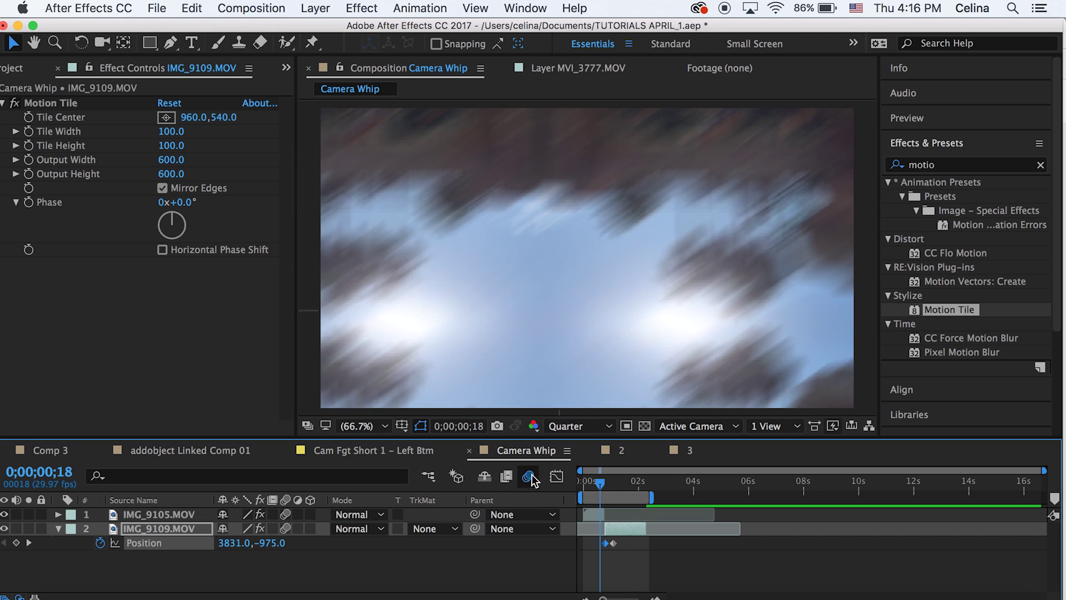
{"action": "key", "text": "Home"}
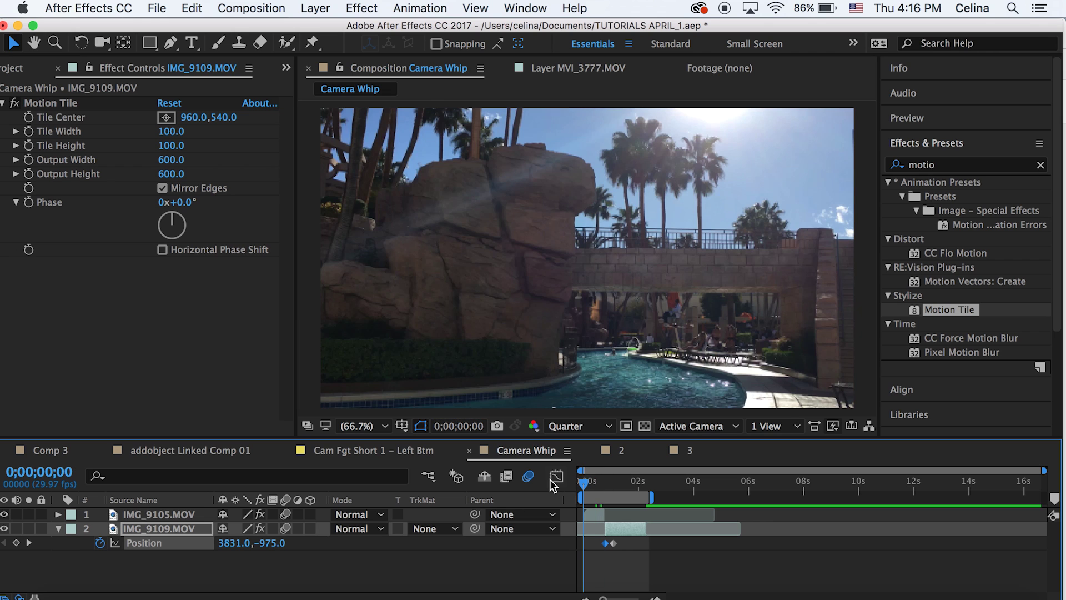
{"action": "key", "text": "space"}
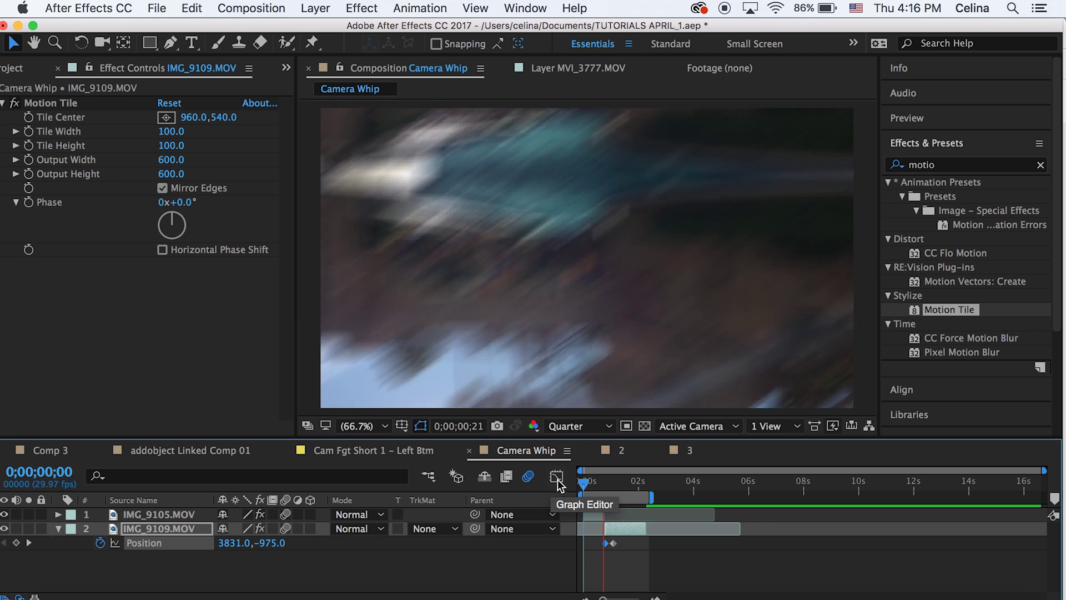
{"action": "left_click", "coordinate": [609, 481]}
{"action": "left_click", "coordinate": [578, 483]}
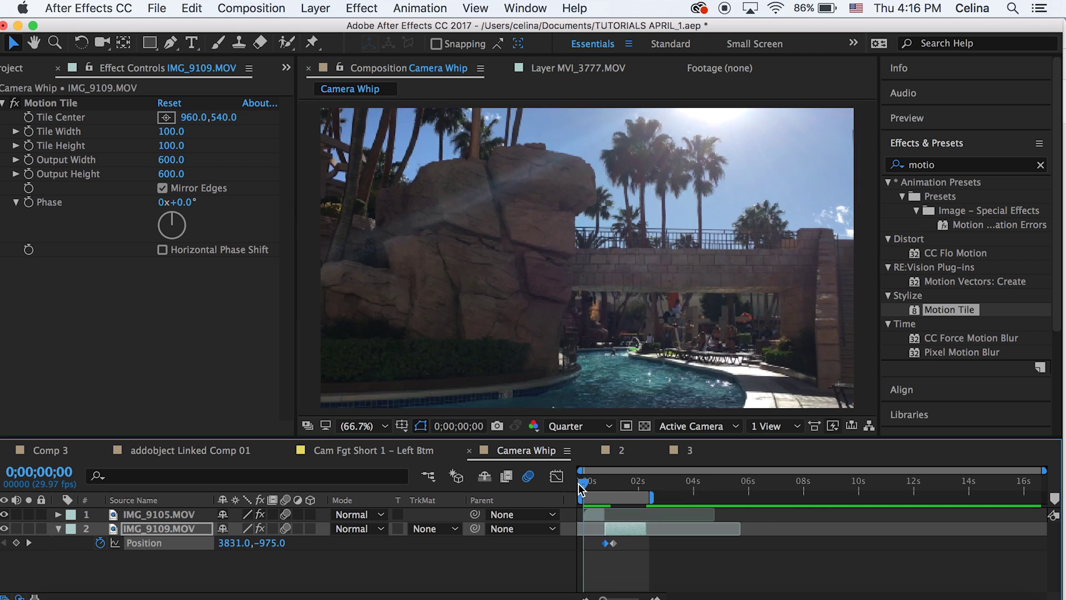
{"action": "key", "text": "space"}
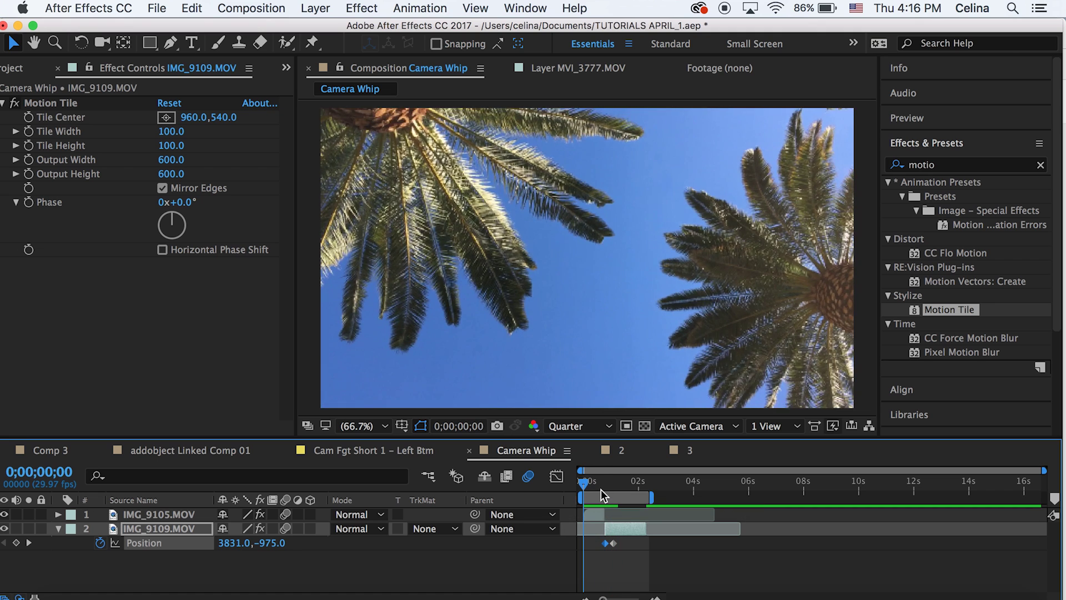
Shift the last Position keyframe of IMG_9105.MOV slightly later to meet the cut, and preview the transition.
{"action": "left_click_drag", "start_coordinate": [601, 488], "coordinate": [602, 488]}
{"action": "left_click", "coordinate": [601, 517]}
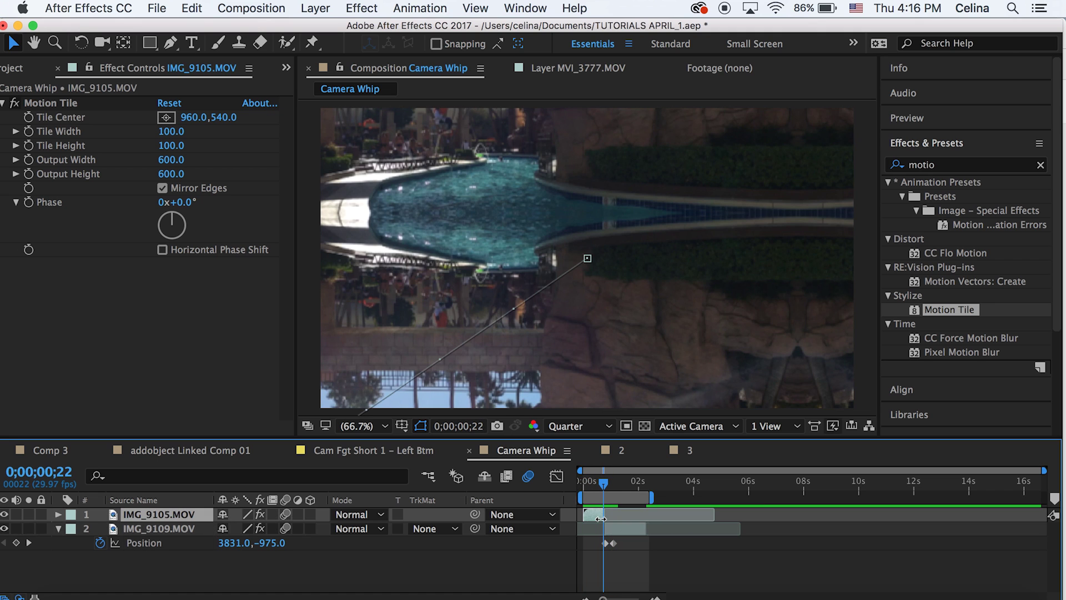
{"action": "key", "text": "p"}
{"action": "left_click_drag", "start_coordinate": [602, 528], "coordinate": [604, 529]}
{"action": "left_click_drag", "start_coordinate": [601, 488], "coordinate": [593, 488]}
{"action": "key", "text": "space"}
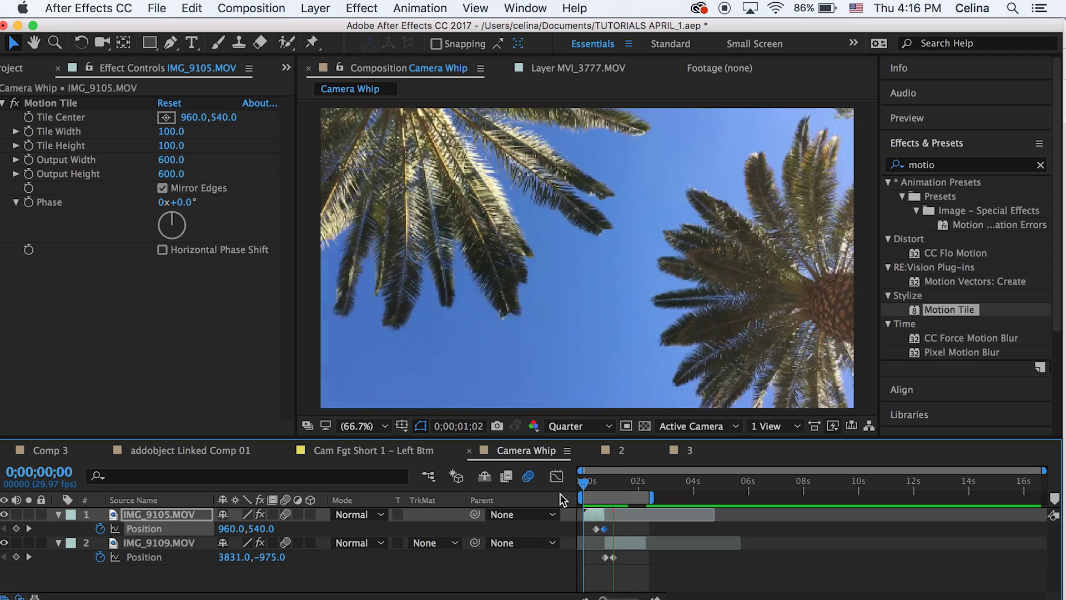
In the composition named 2, add a Position keyframe to the IMG_9105.MOV layer at 0;00;00;13.
{"action": "left_click", "coordinate": [595, 510]}
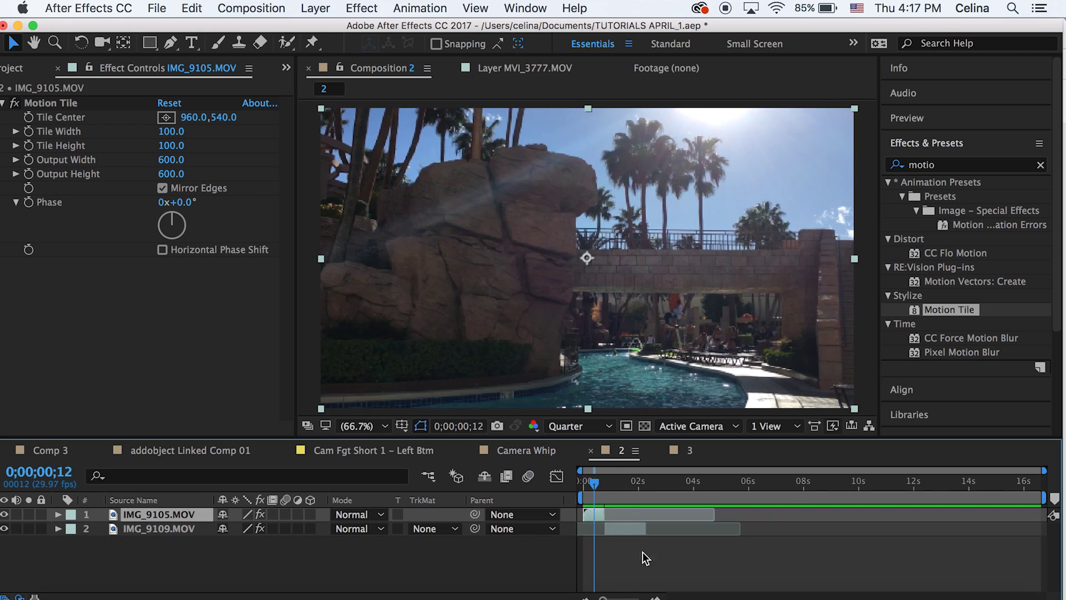
{"action": "mouse_move", "coordinate": [595, 491]}
{"action": "left_mouse_down"}
{"action": "mouse_move", "coordinate": [614, 484]}
{"action": "mouse_move", "coordinate": [600, 489]}
{"action": "left_mouse_up"}
{"action": "left_click", "coordinate": [603, 556]}
{"action": "left_click", "coordinate": [598, 513]}
{"action": "key", "text": "p"}
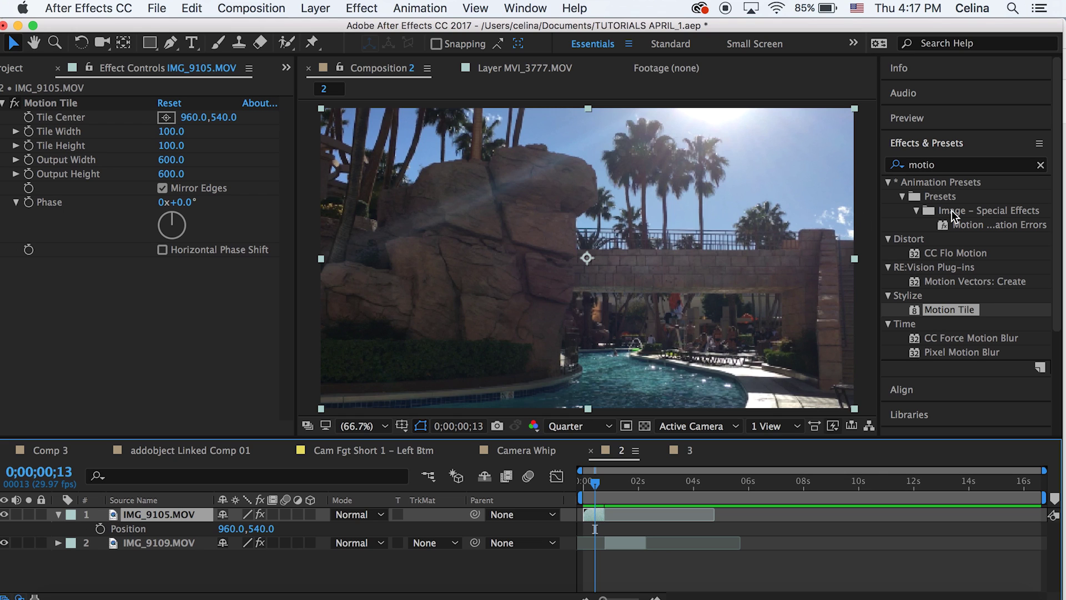
{"action": "left_click", "coordinate": [101, 528]}
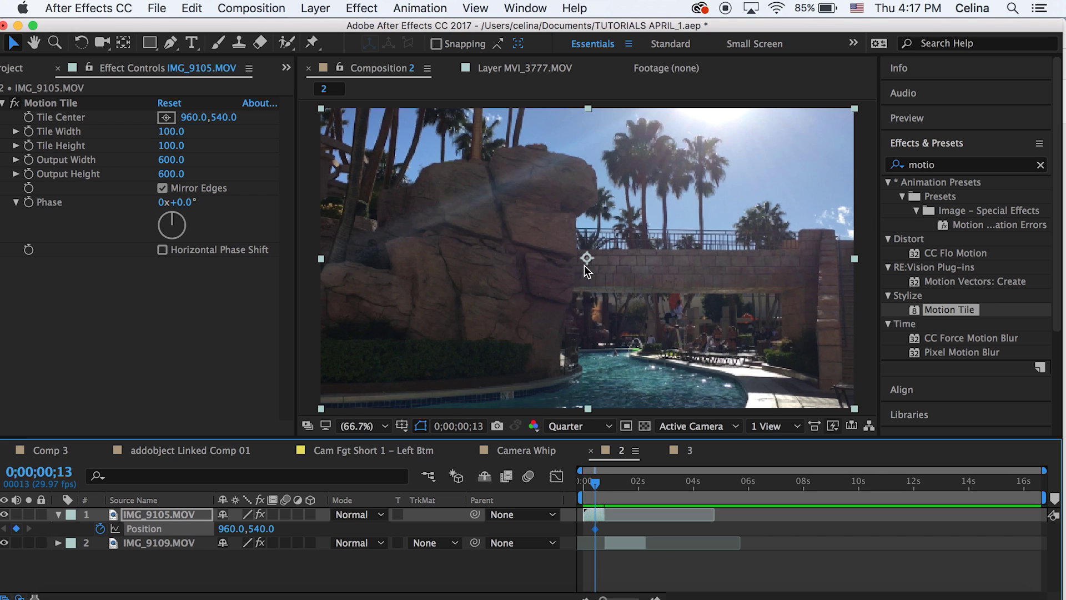
Set the horizontal Position of the IMG_9105.MOV layer to -800 at 0;00;00;20.
{"action": "key", "text": "o"}
{"action": "key", "text": "Page_Down"}
{"action": "key", "text": "Page_Down"}
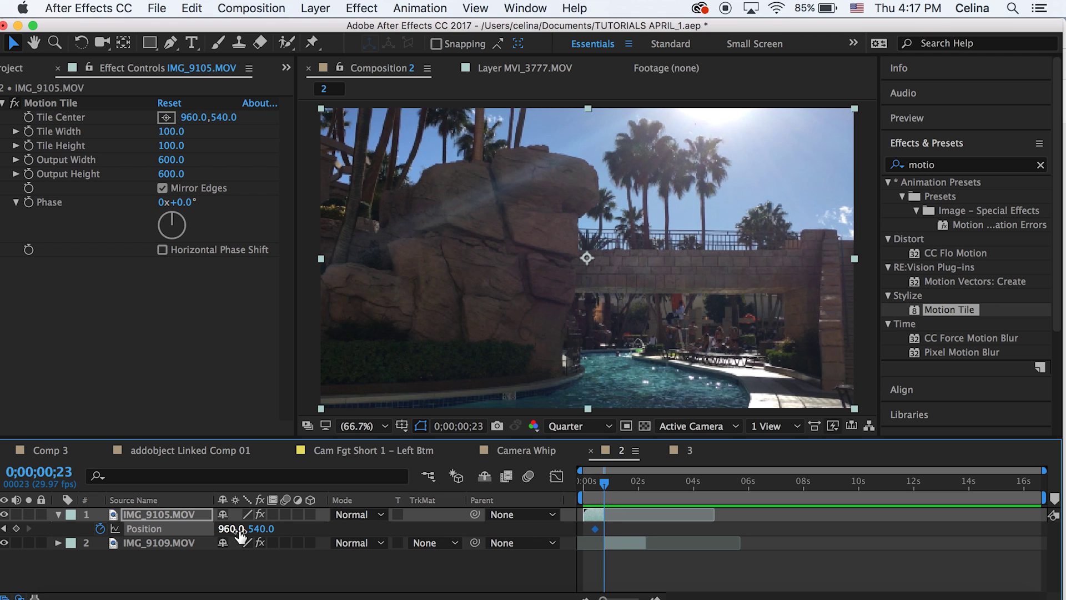
{"action": "left_click", "coordinate": [600, 482]}
{"action": "key", "text": "Page_Down"}
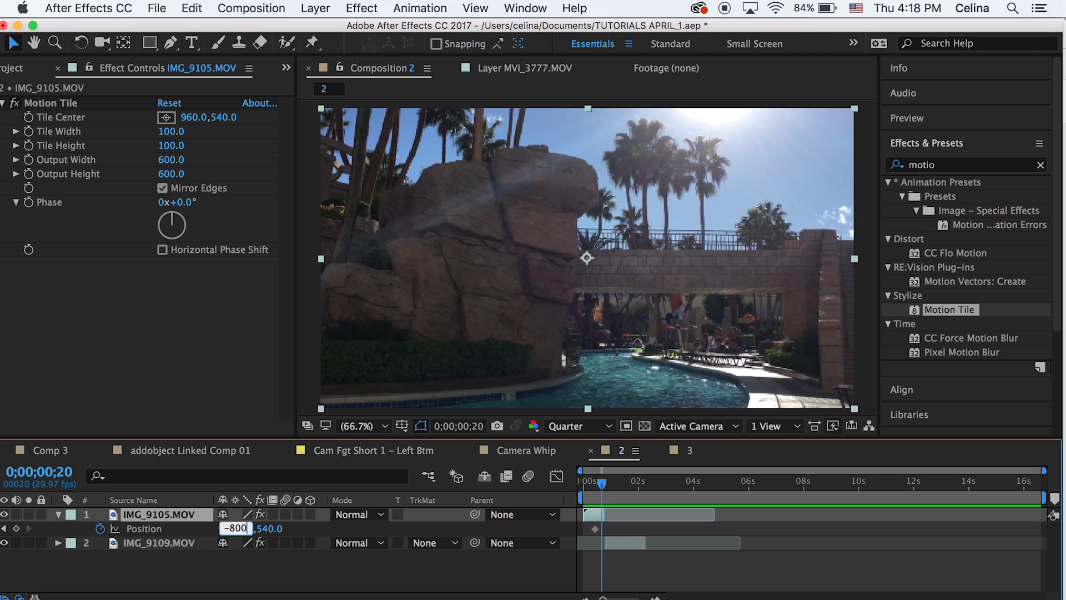
{"action": "type", "text": "-800"}
{"action": "key", "text": "Return"}
Preview the move, and shift the first Position keyframe of IMG_9105.MOV later to 0;00;00;18.
{"action": "left_click_drag", "start_coordinate": [602, 487], "coordinate": [593, 487]}
{"action": "key", "text": "space"}
{"action": "left_click", "coordinate": [595, 488]}
{"action": "left_click_drag", "start_coordinate": [599, 528], "coordinate": [602, 528]}
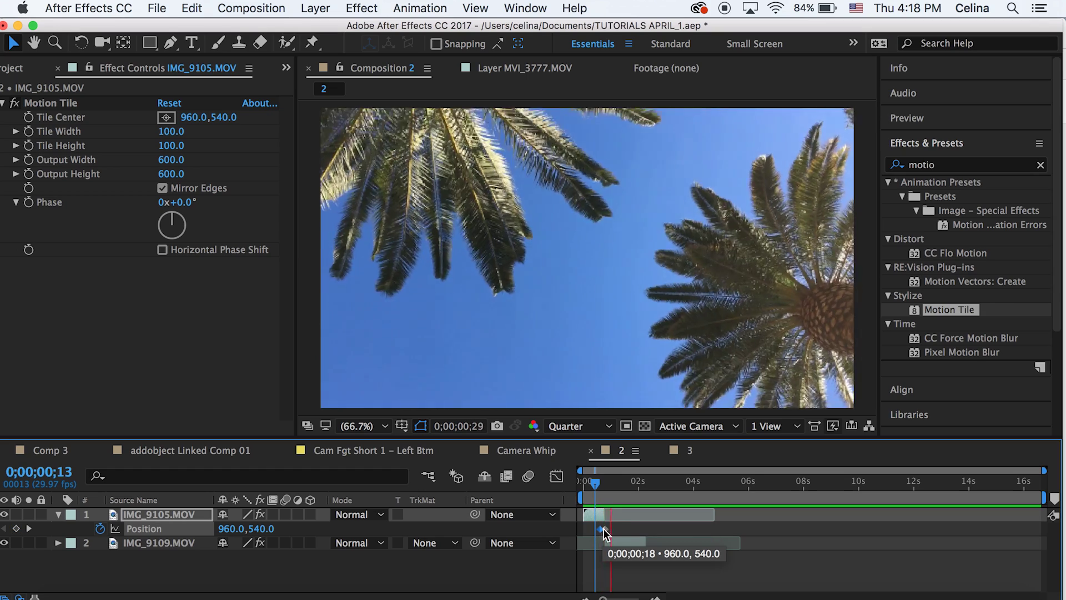
{"action": "left_click", "coordinate": [600, 483]}
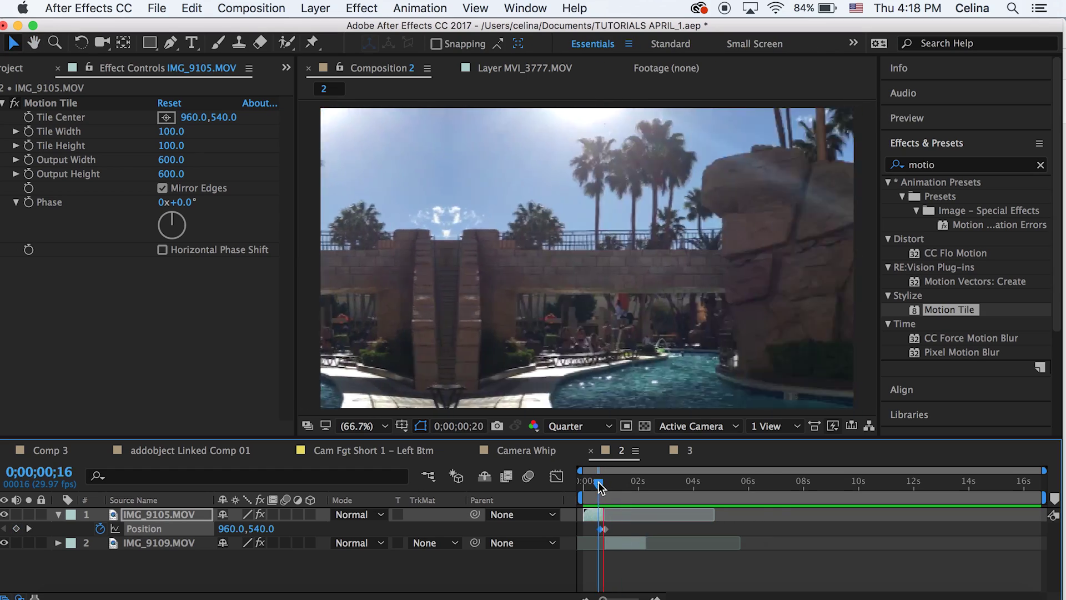
{"action": "left_click", "coordinate": [582, 482]}
Add a Position keyframe to the IMG_9109.MOV layer at 0;00;00;29.
{"action": "left_click_drag", "start_coordinate": [582, 488], "coordinate": [609, 488]}
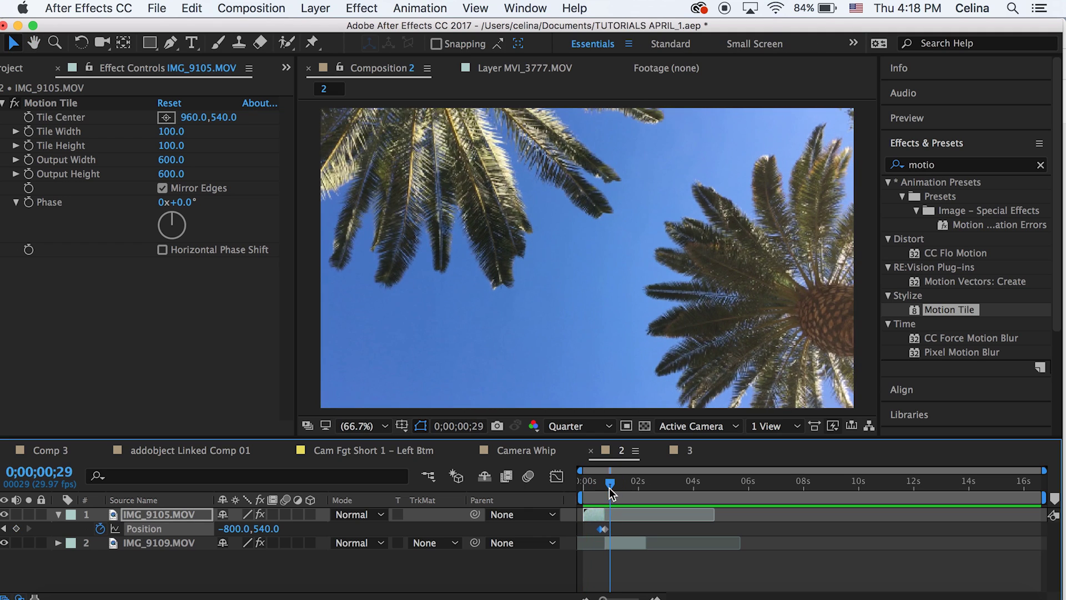
{"action": "left_click", "coordinate": [614, 543]}
{"action": "key", "text": "p"}
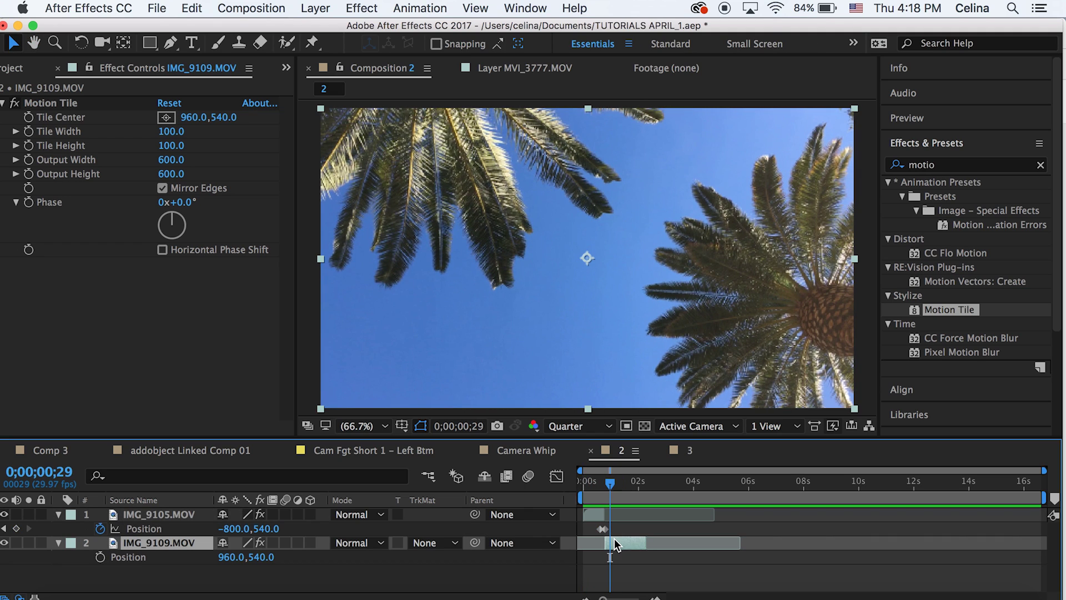
{"action": "left_click", "coordinate": [100, 557]}
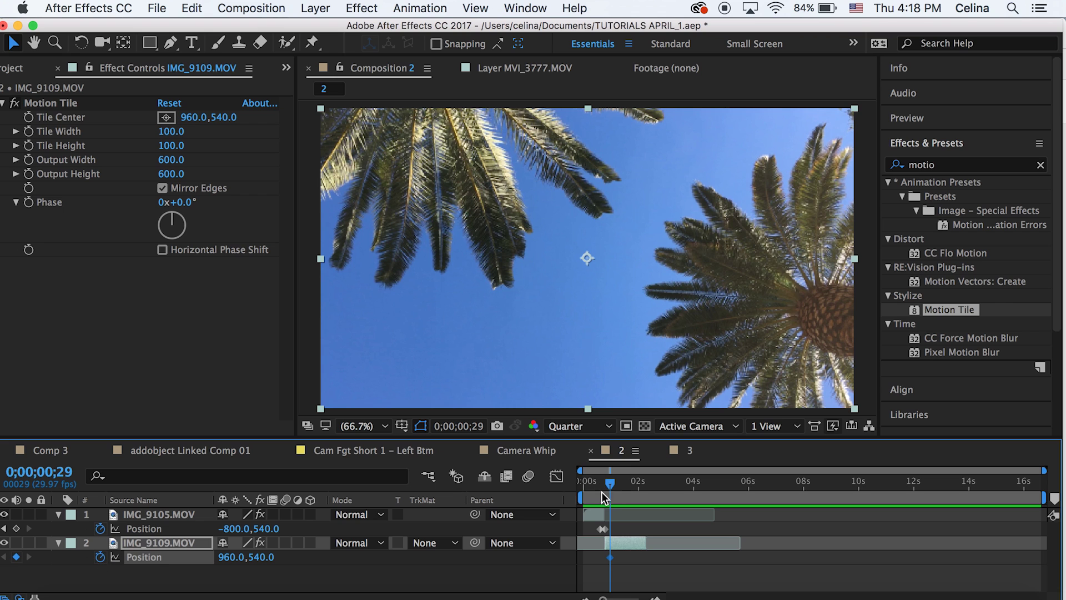
Offset IMG_9109.MOV horizontally to Position 4125, 540 at 0;00;00;24, and preview from near the start.
{"action": "left_click_drag", "start_coordinate": [608, 481], "coordinate": [605, 481]}
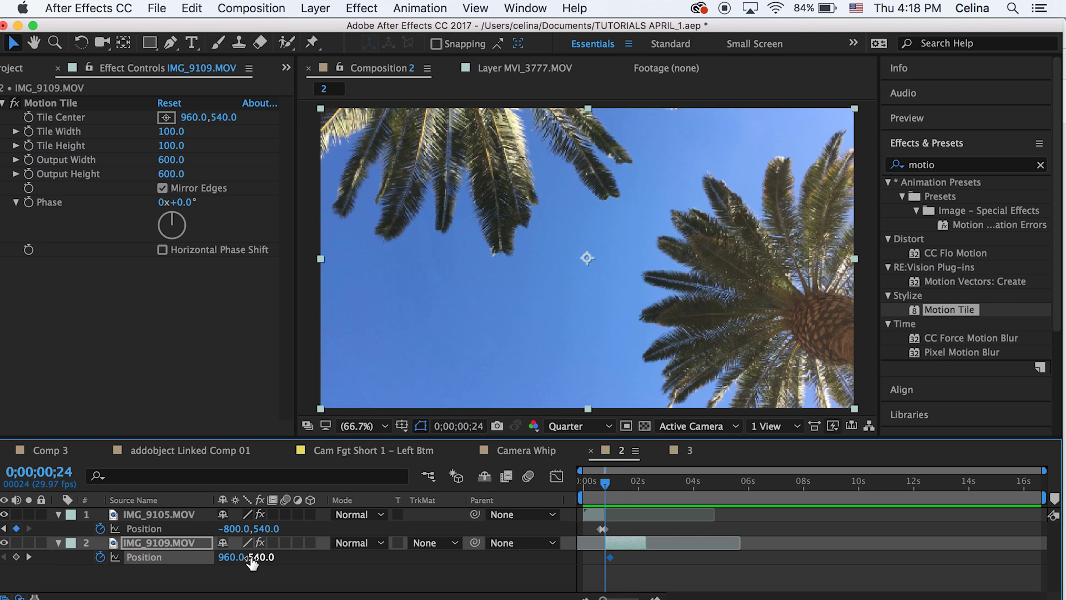
{"action": "left_click_drag", "start_coordinate": [225, 557], "coordinate": [927, 512]}
{"action": "left_click_drag", "start_coordinate": [222, 558], "coordinate": [944, 528]}
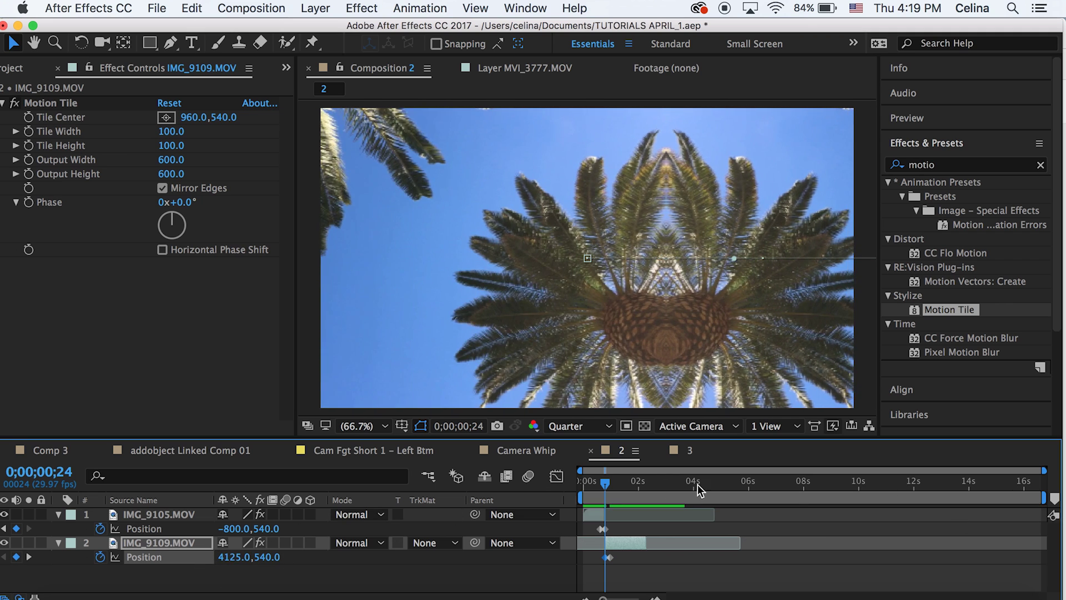
{"action": "left_click_drag", "start_coordinate": [608, 487], "coordinate": [585, 485]}
{"action": "key", "text": "space"}
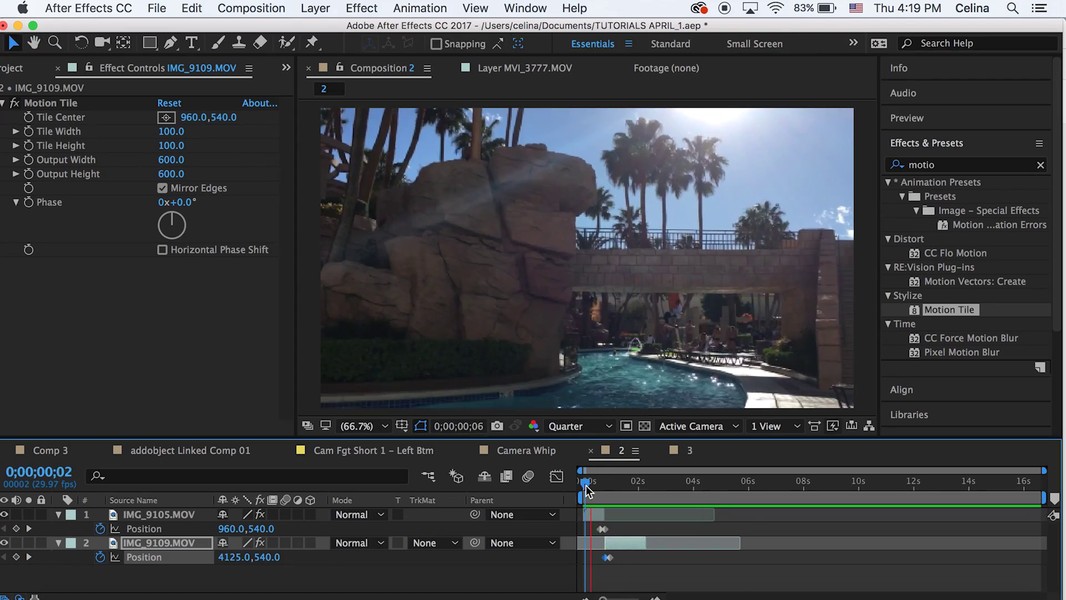
Enable motion blur for the IMG_9105.MOV layer and play back the horizontal whip transition again.
{"action": "key", "text": "space"}
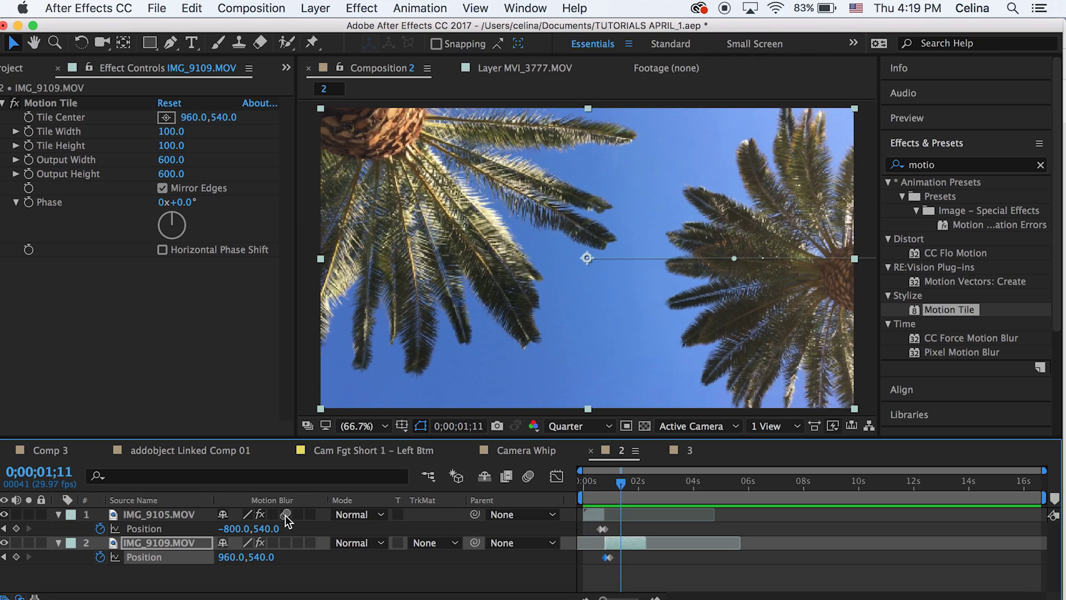
{"action": "left_click_drag", "start_coordinate": [621, 484], "coordinate": [590, 485]}
{"action": "key", "text": "space"}
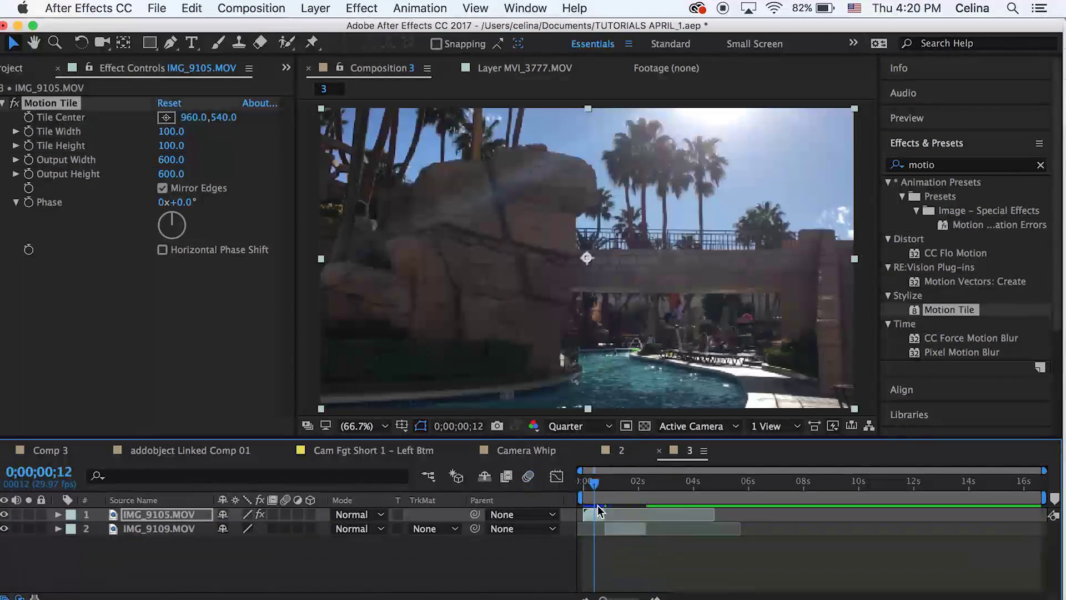
In the composition named 3, add Position and Rotation keyframes to the IMG_9105.MOV layer at 0;00;00;15.
{"action": "left_click", "coordinate": [620, 525]}
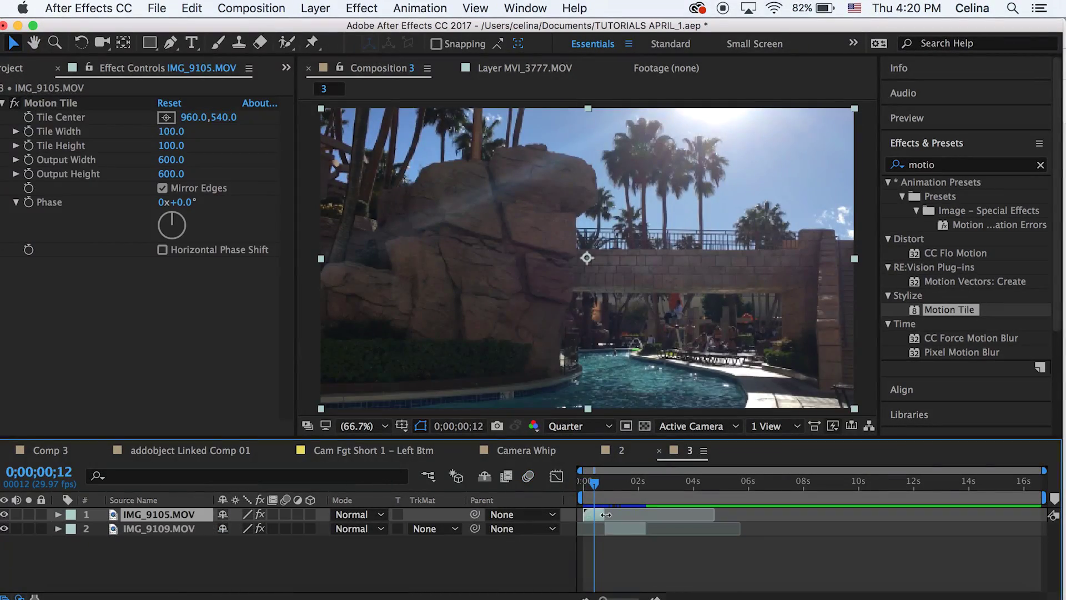
{"action": "key", "text": "p"}
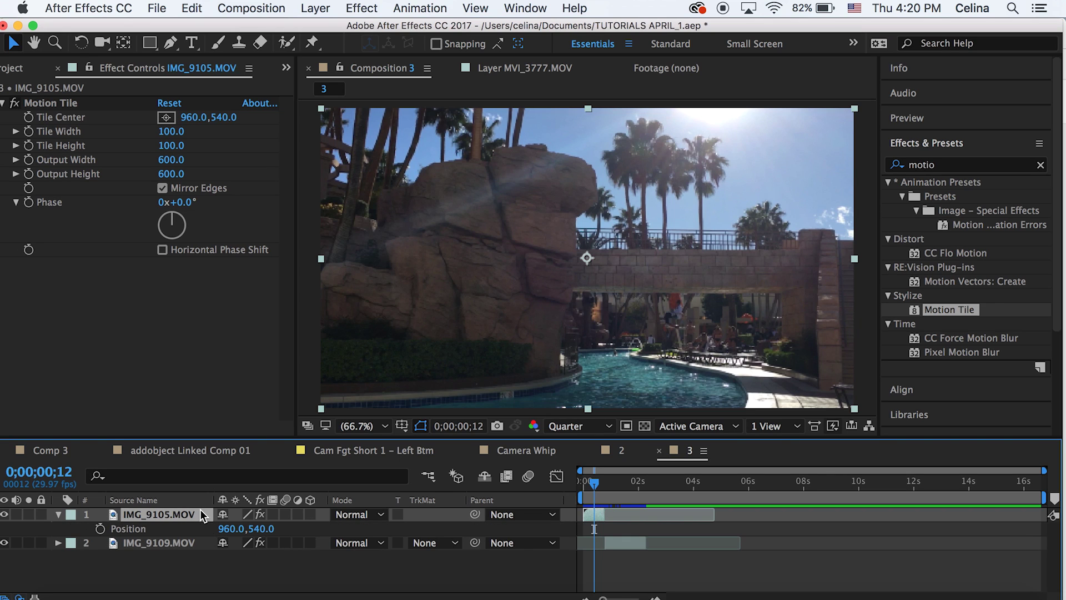
{"action": "left_click", "coordinate": [57, 515]}
{"action": "left_click", "coordinate": [58, 514]}
{"action": "left_click", "coordinate": [68, 539]}
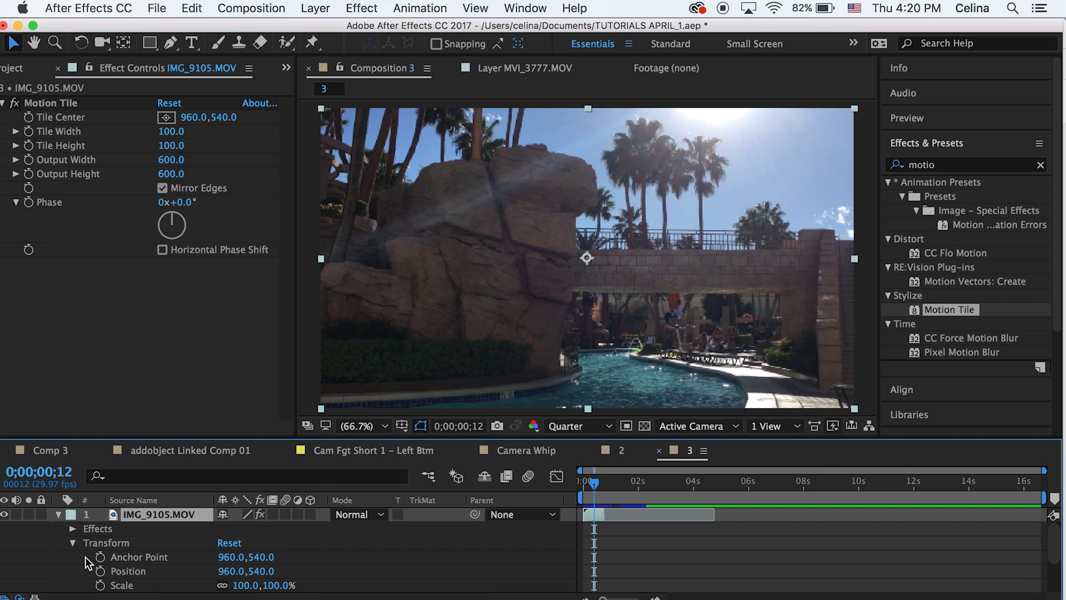
{"action": "scroll", "coordinate": [85, 556], "scroll_direction": "down", "scroll_amount": 3}
{"action": "scroll", "coordinate": [86, 558], "scroll_direction": "up", "scroll_amount": 1}
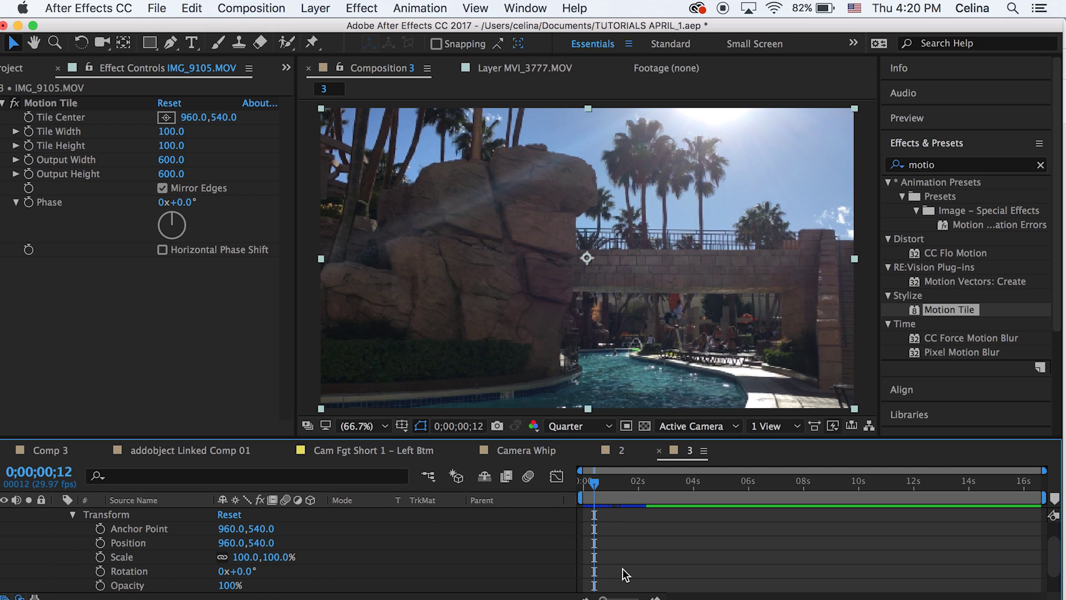
{"action": "scroll", "coordinate": [622, 569], "scroll_direction": "up", "scroll_amount": 2}
{"action": "left_click", "coordinate": [597, 487]}
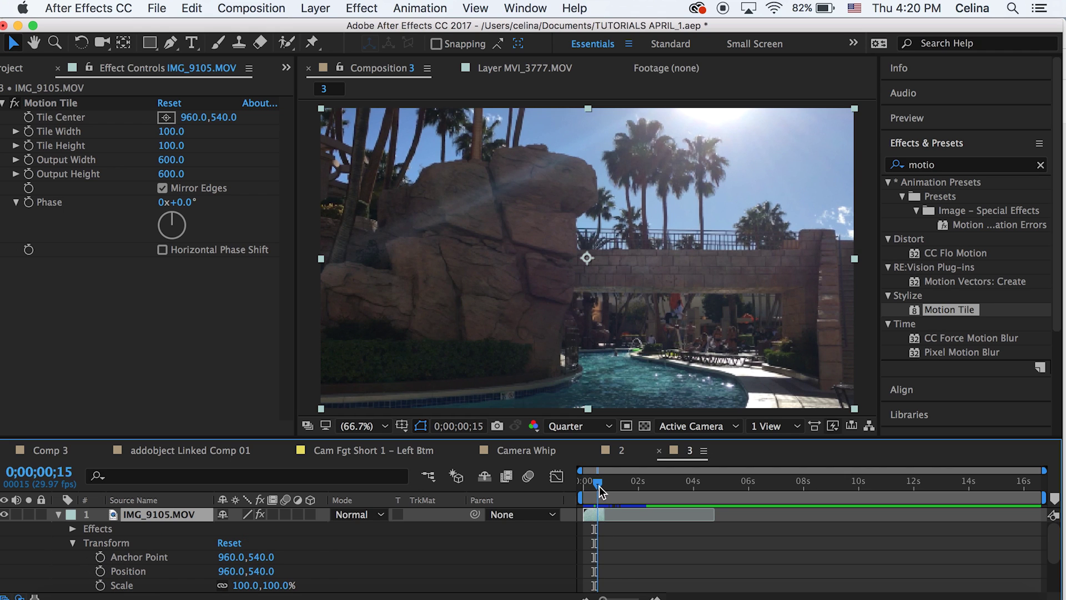
{"action": "scroll", "coordinate": [585, 557], "scroll_direction": "down", "scroll_amount": 1}
{"action": "left_click", "coordinate": [100, 557]}
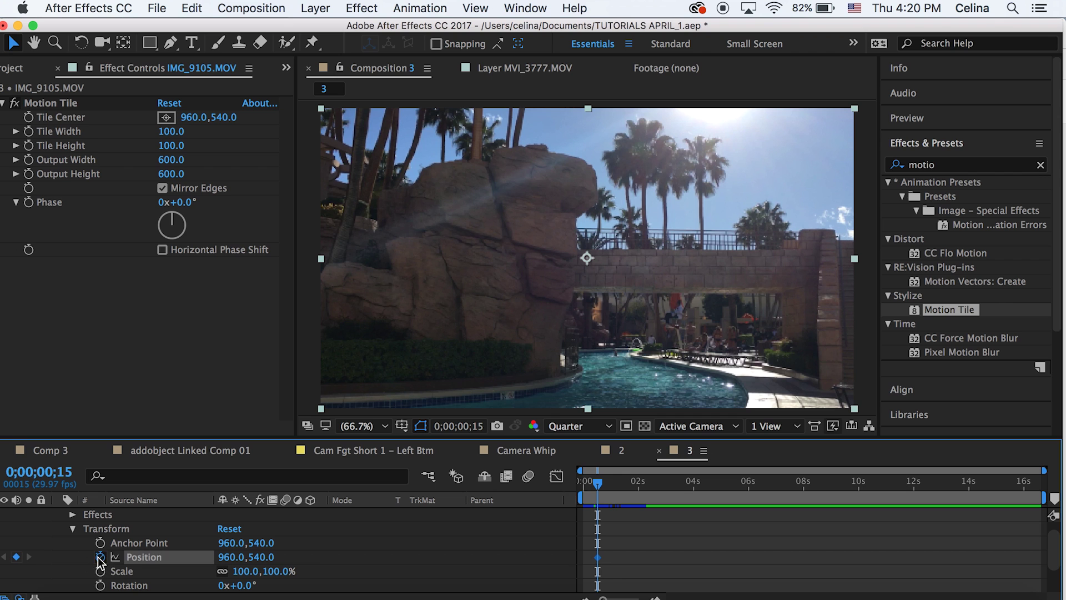
{"action": "left_click", "coordinate": [100, 586]}
At 0;00;00;23, set IMG_9105.MOV to Rotation 136° and Position 526, -676.
{"action": "scroll", "coordinate": [611, 539], "scroll_direction": "up", "scroll_amount": 1}
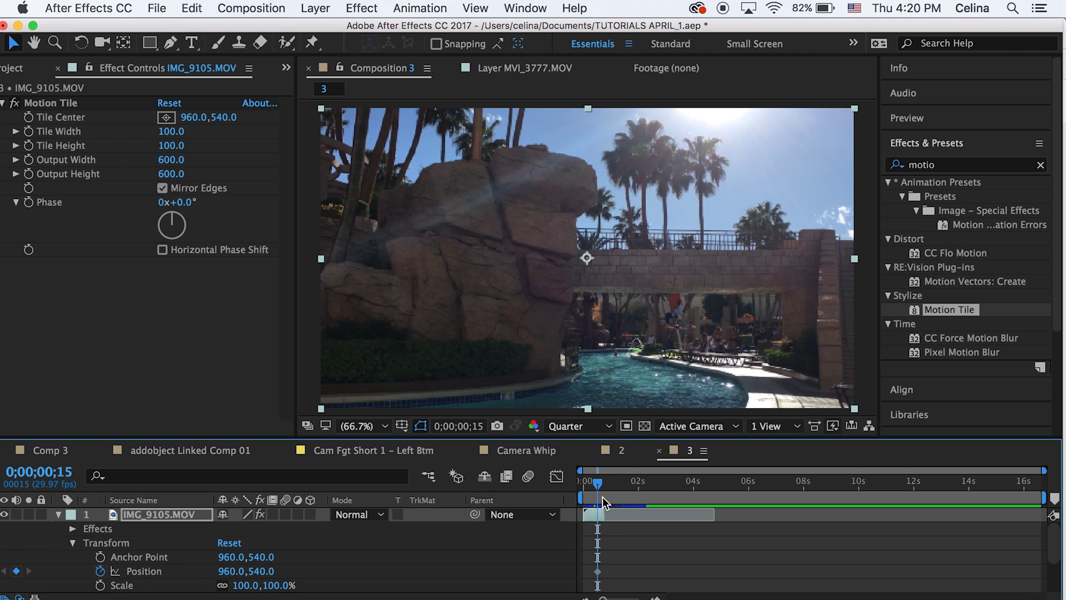
{"action": "left_click_drag", "start_coordinate": [600, 489], "coordinate": [606, 484]}
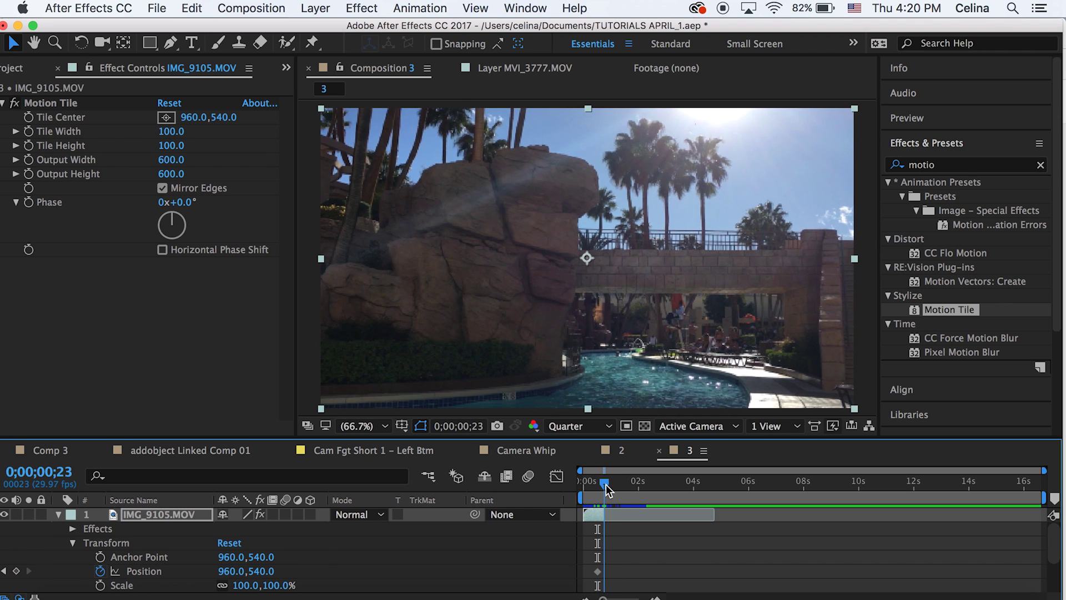
{"action": "scroll", "coordinate": [248, 571], "scroll_direction": "down", "scroll_amount": 1}
{"action": "left_click_drag", "start_coordinate": [249, 571], "coordinate": [322, 529]}
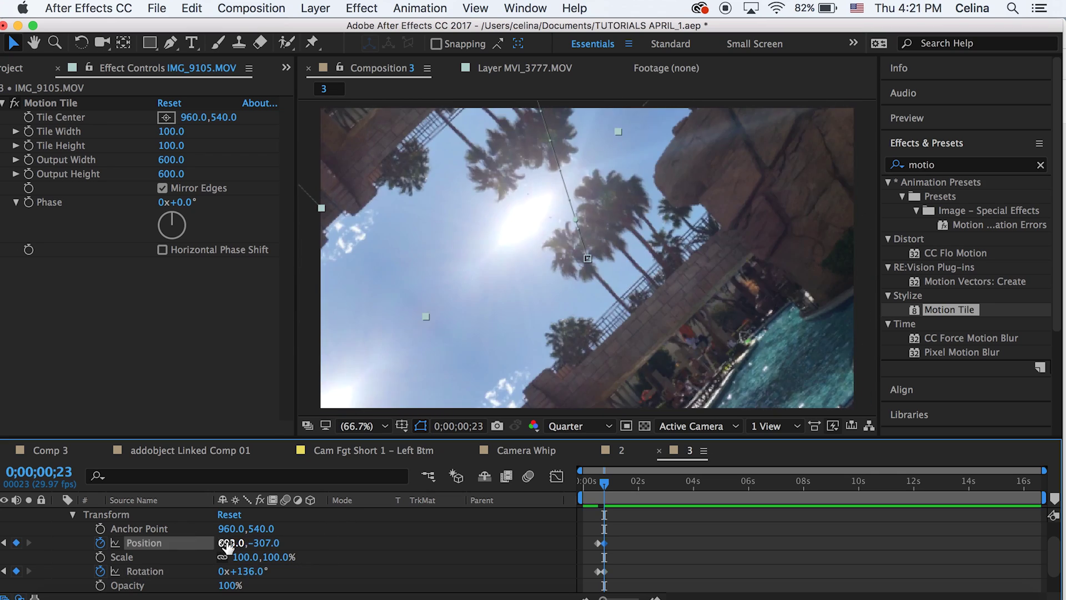
{"action": "left_click_drag", "start_coordinate": [226, 544], "coordinate": [161, 530]}
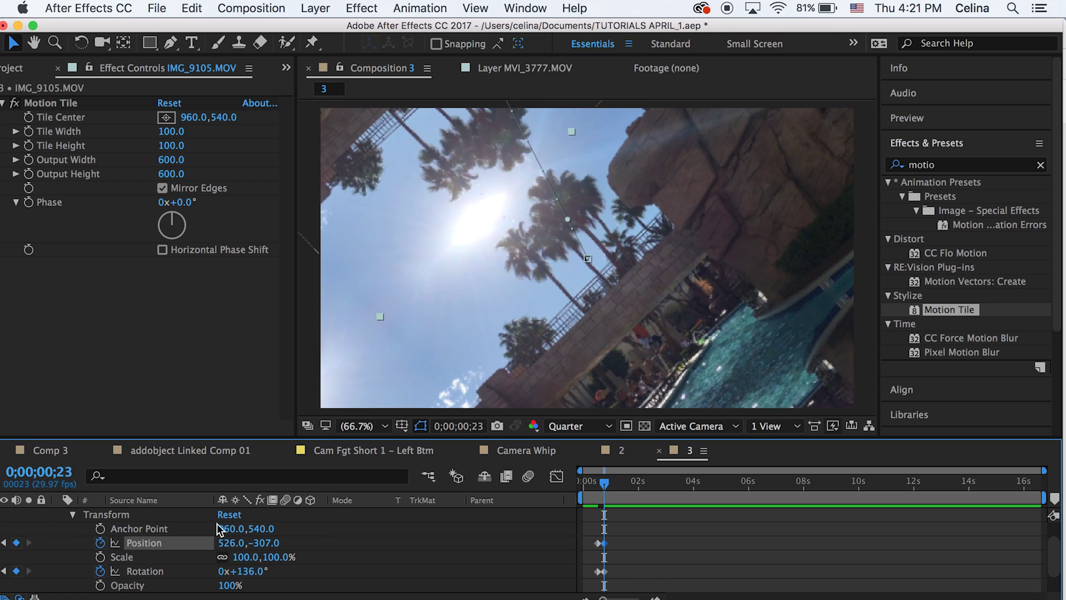
{"action": "left_click_drag", "start_coordinate": [272, 543], "coordinate": [239, 534]}
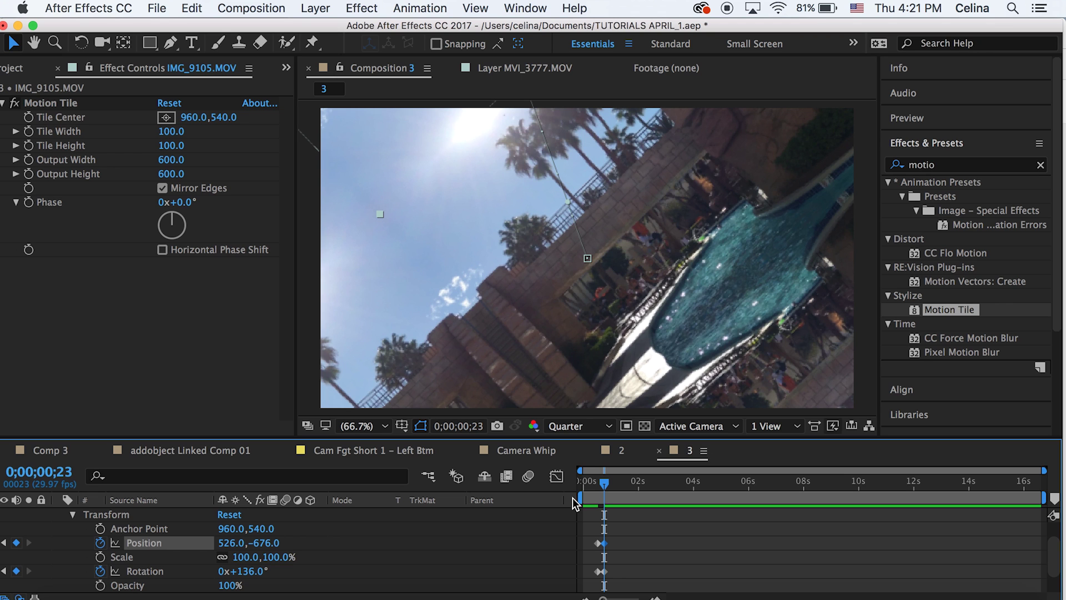
Add Position and Rotation keyframes to the IMG_9109.MOV layer at 0;00;01;00.
{"action": "mouse_move", "coordinate": [604, 482]}
{"action": "left_mouse_down"}
{"action": "mouse_move", "coordinate": [592, 481]}
{"action": "mouse_move", "coordinate": [611, 481]}
{"action": "left_mouse_up"}
{"action": "scroll", "coordinate": [61, 520], "scroll_direction": "up", "scroll_amount": 1}
{"action": "left_click", "coordinate": [59, 516]}
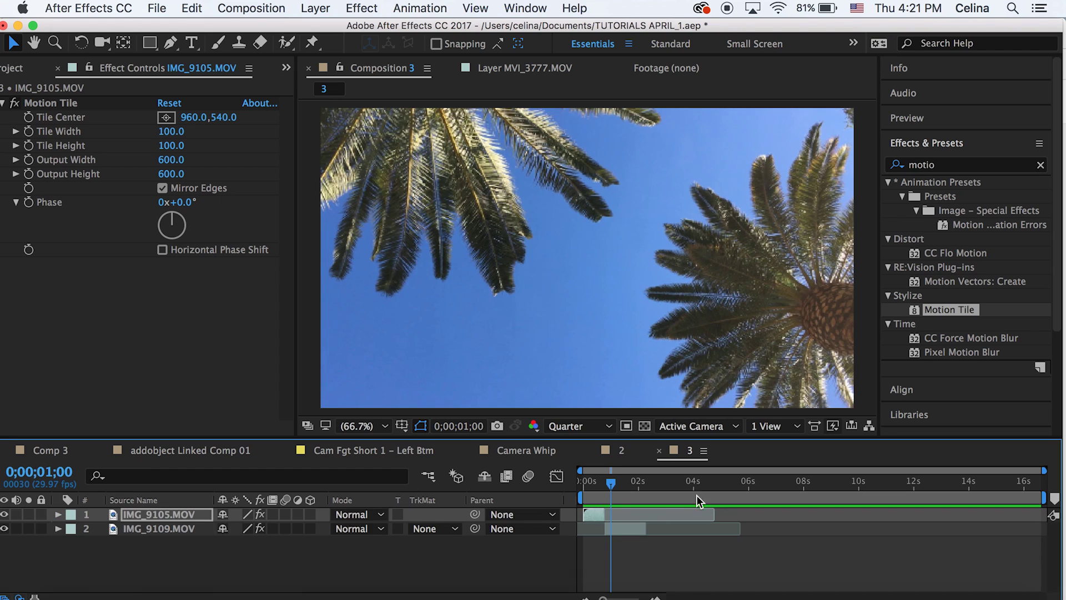
{"action": "left_click", "coordinate": [628, 532]}
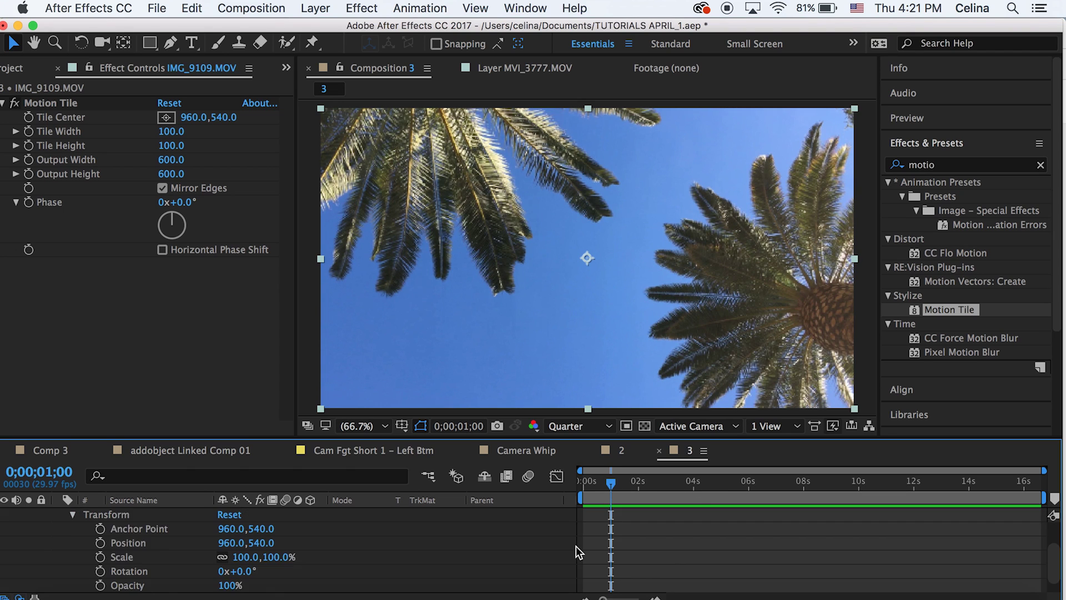
{"action": "scroll", "coordinate": [576, 546], "scroll_direction": "up", "scroll_amount": 3}
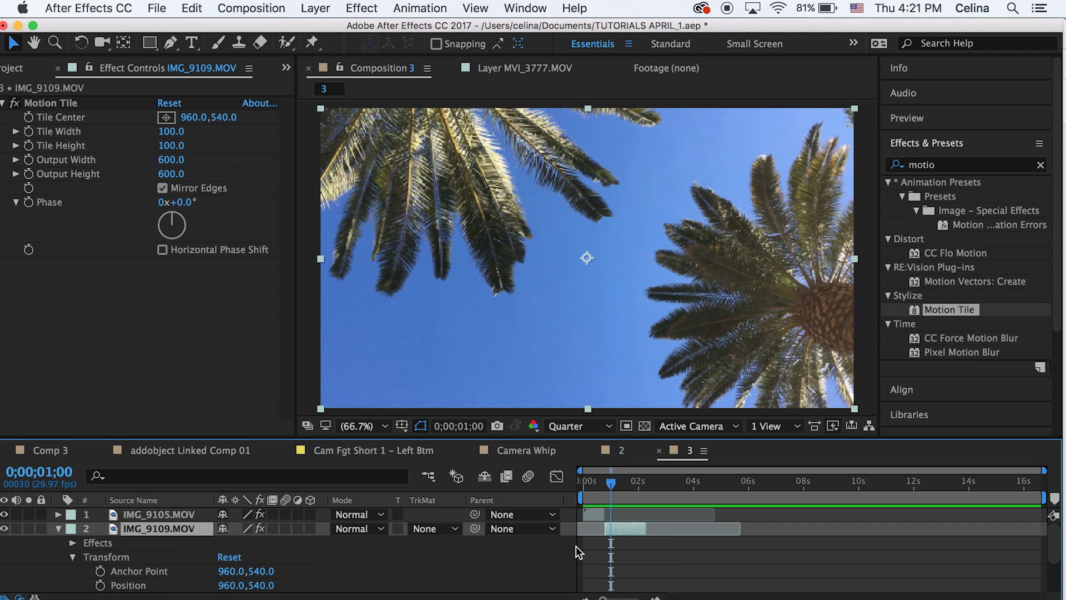
{"action": "scroll", "coordinate": [582, 545], "scroll_direction": "down", "scroll_amount": 1}
{"action": "left_click", "coordinate": [100, 571]}
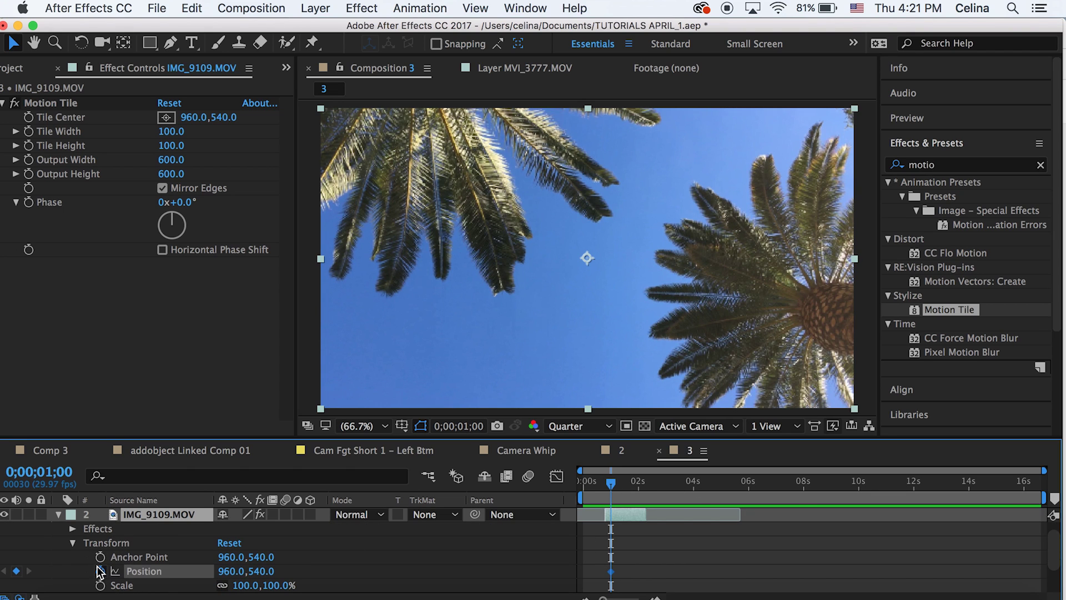
{"action": "scroll", "coordinate": [195, 571], "scroll_direction": "down", "scroll_amount": 3}
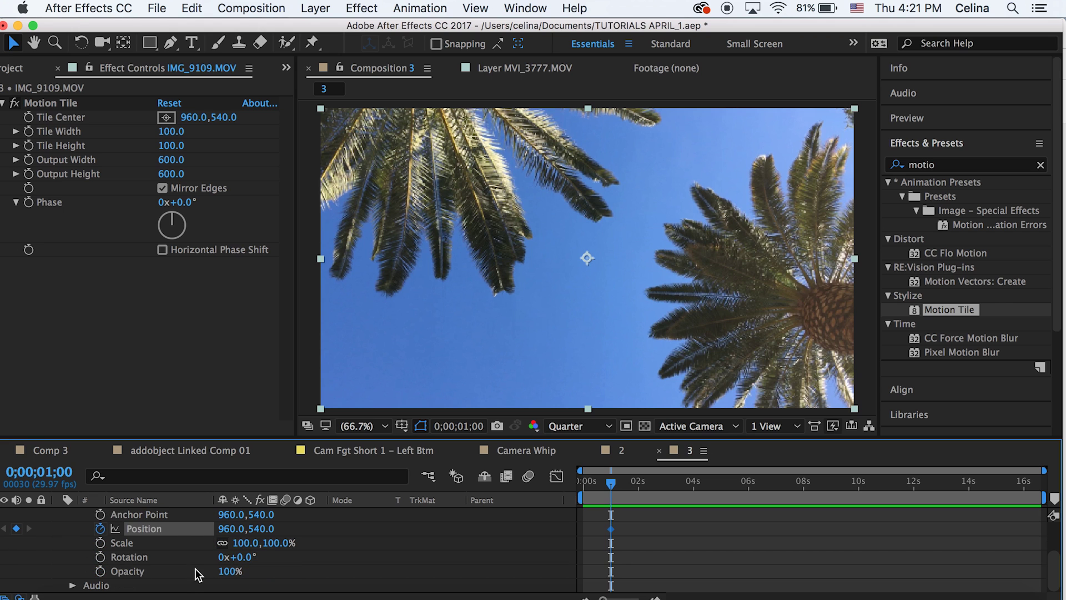
{"action": "left_click", "coordinate": [99, 559]}
At 0;00;00;24, set IMG_9109.MOV to Rotation -108° and Position 2001, 40.
{"action": "scroll", "coordinate": [705, 532], "scroll_direction": "up", "scroll_amount": 3}
{"action": "scroll", "coordinate": [705, 532], "scroll_direction": "up", "scroll_amount": 1}
{"action": "left_click_drag", "start_coordinate": [615, 491], "coordinate": [606, 488]}
{"action": "scroll", "coordinate": [624, 494], "scroll_direction": "down", "scroll_amount": 3}
{"action": "left_click_drag", "start_coordinate": [247, 582], "coordinate": [150, 568]}
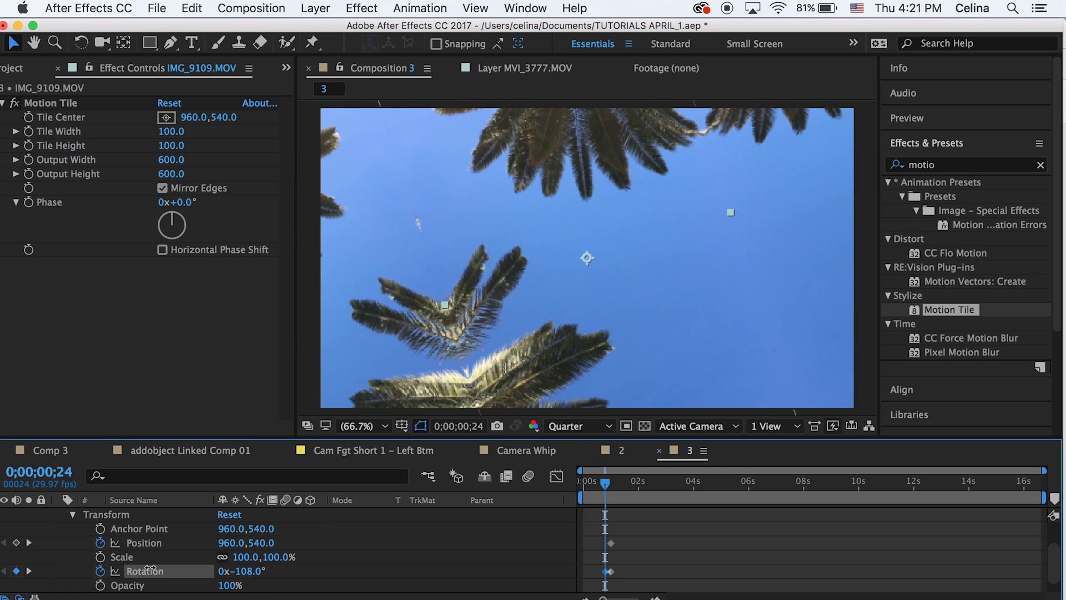
{"action": "left_click_drag", "start_coordinate": [242, 550], "coordinate": [467, 500]}
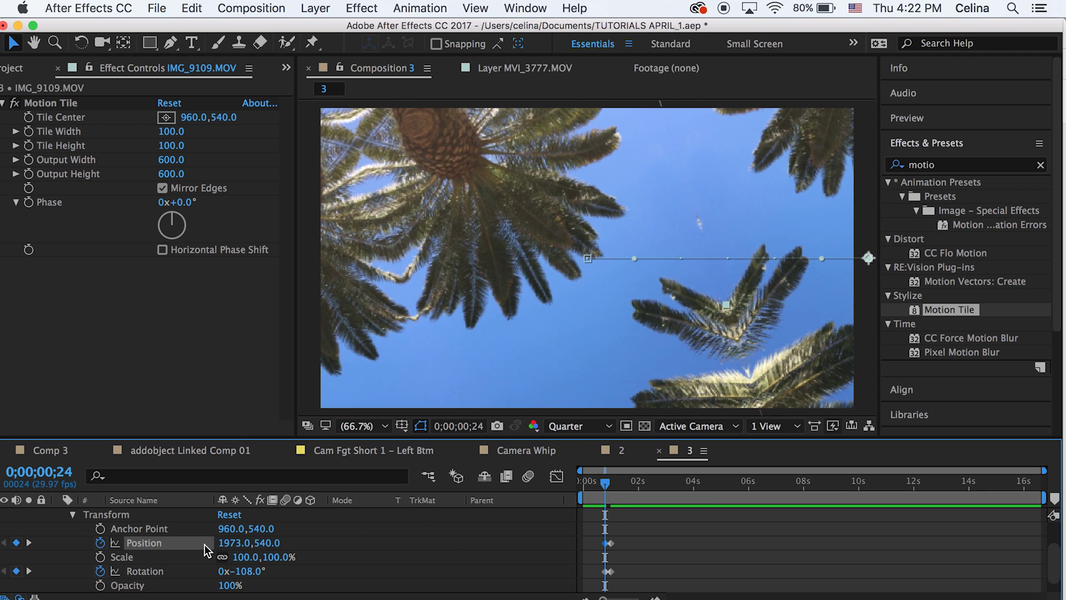
{"action": "left_click_drag", "start_coordinate": [240, 545], "coordinate": [216, 569]}
{"action": "left_click_drag", "start_coordinate": [271, 549], "coordinate": [227, 515]}
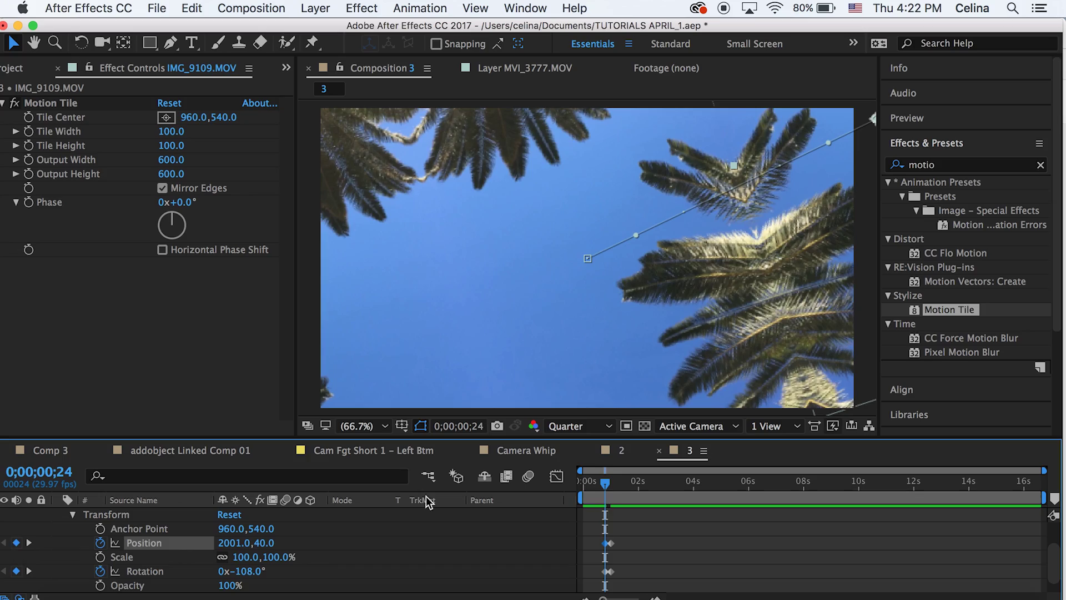
Preview the rotating whip transition from near the start of the composition.
{"action": "left_click_drag", "start_coordinate": [606, 484], "coordinate": [588, 482]}
{"action": "key", "text": "space"}
{"action": "key", "text": "space"}
Enable motion blur for both video layers and for the composition named 3.
{"action": "left_click", "coordinate": [605, 485]}
{"action": "scroll", "coordinate": [598, 541], "scroll_direction": "up", "scroll_amount": 2}
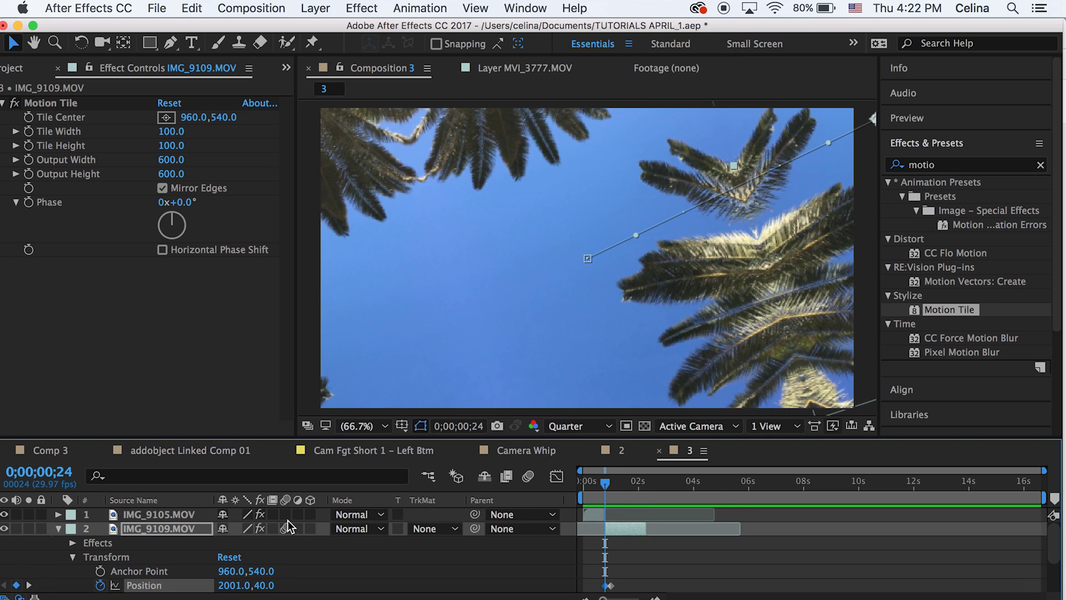
{"action": "left_click", "coordinate": [527, 476]}
Play back the blurred rotating transition from the first frame and save the project.
{"action": "left_click_drag", "start_coordinate": [589, 481], "coordinate": [592, 486]}
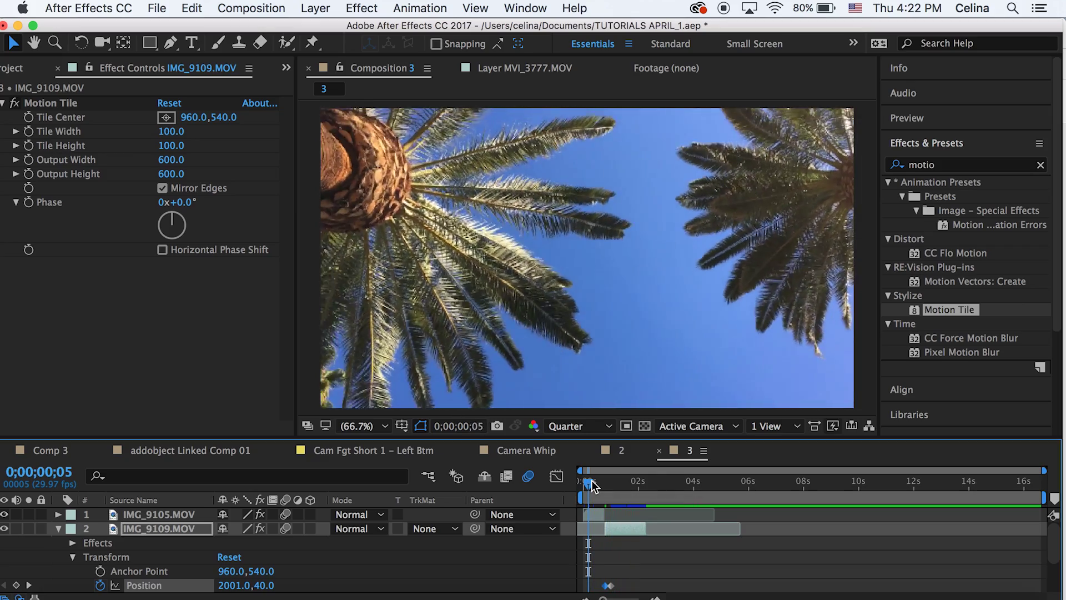
{"action": "left_click_drag", "start_coordinate": [592, 485], "coordinate": [552, 499]}
{"action": "key", "text": "space"}
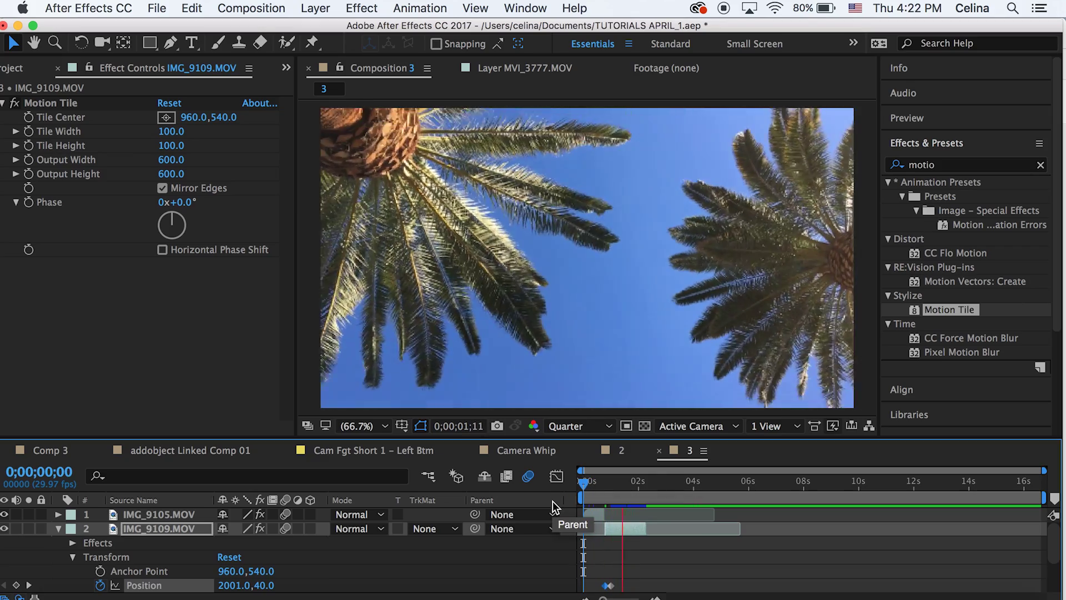
{"action": "key", "text": "space"}
{"action": "left_click", "coordinate": [583, 495]}
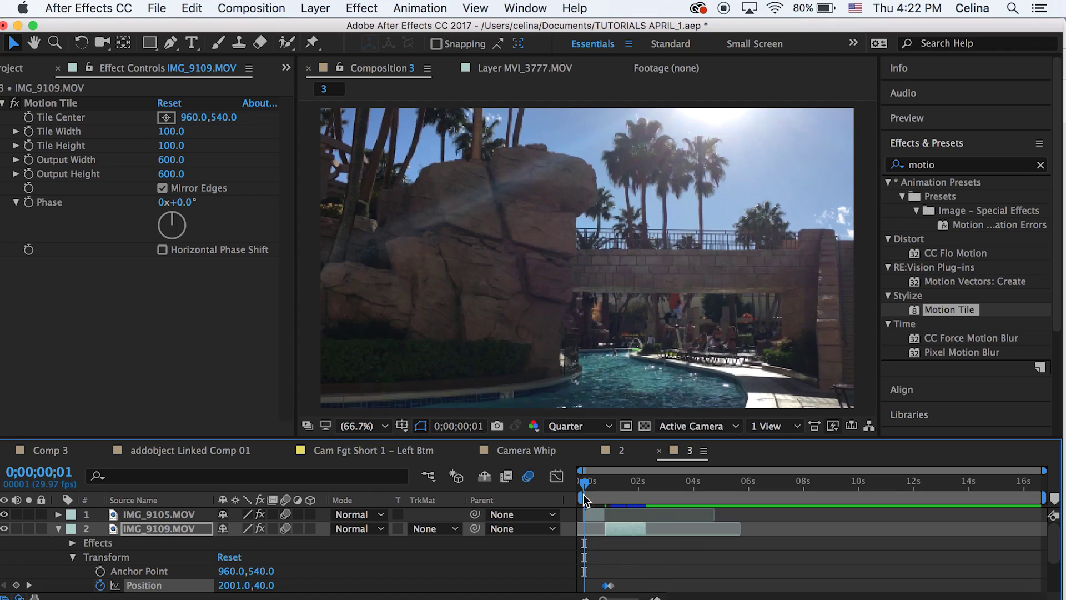
{"action": "key", "text": "super+s"}
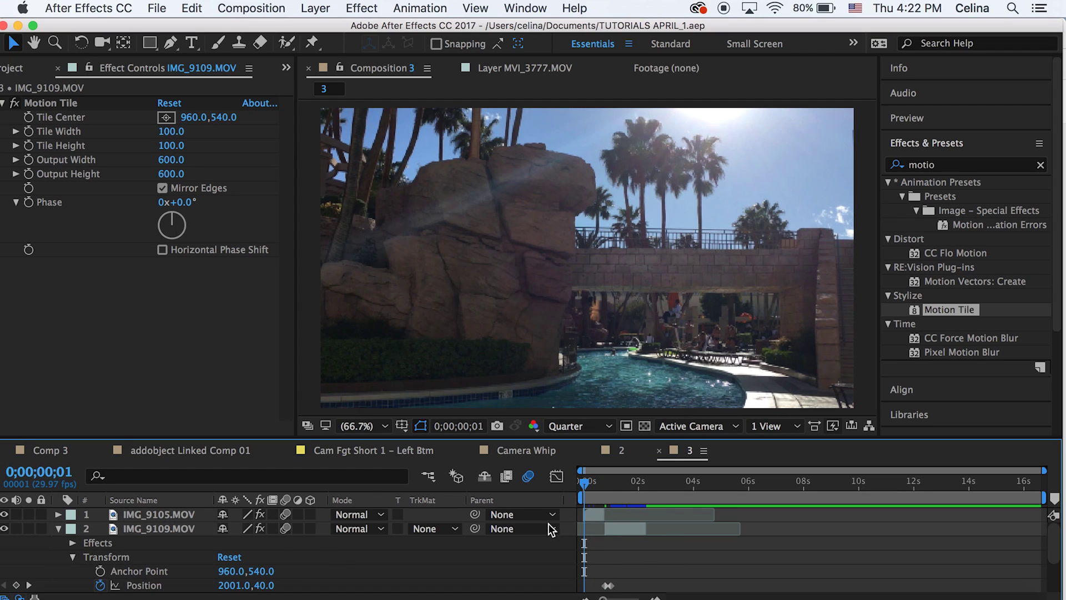